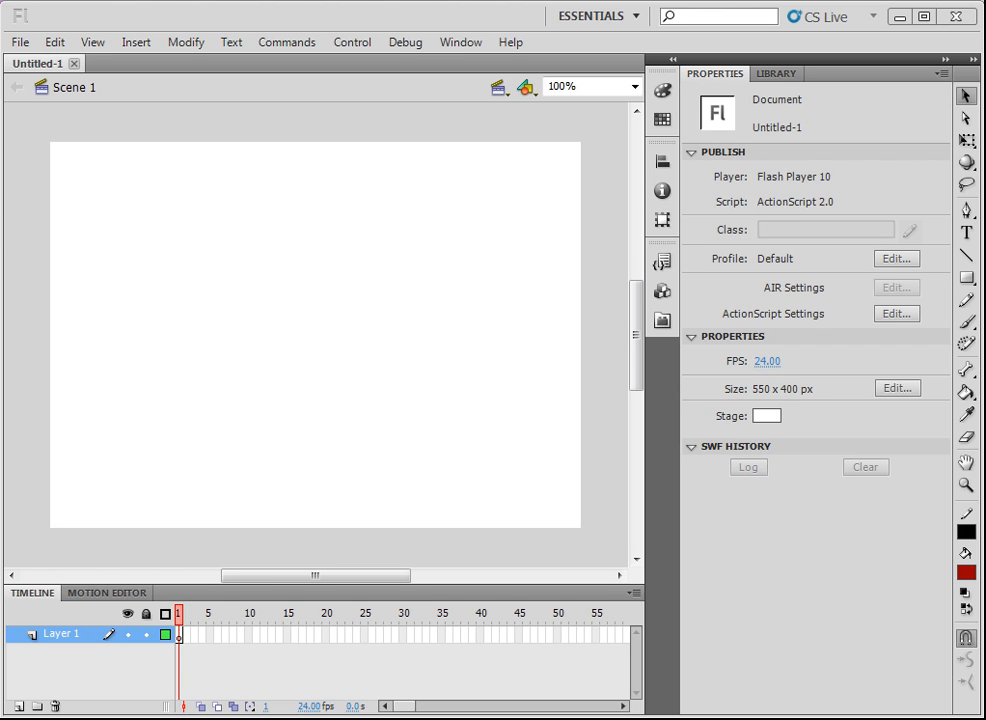
- Draw a square with a blue #006699 fill and no stroke near the stage's upper-left corner using the Rectangle Tool
click(966, 279)
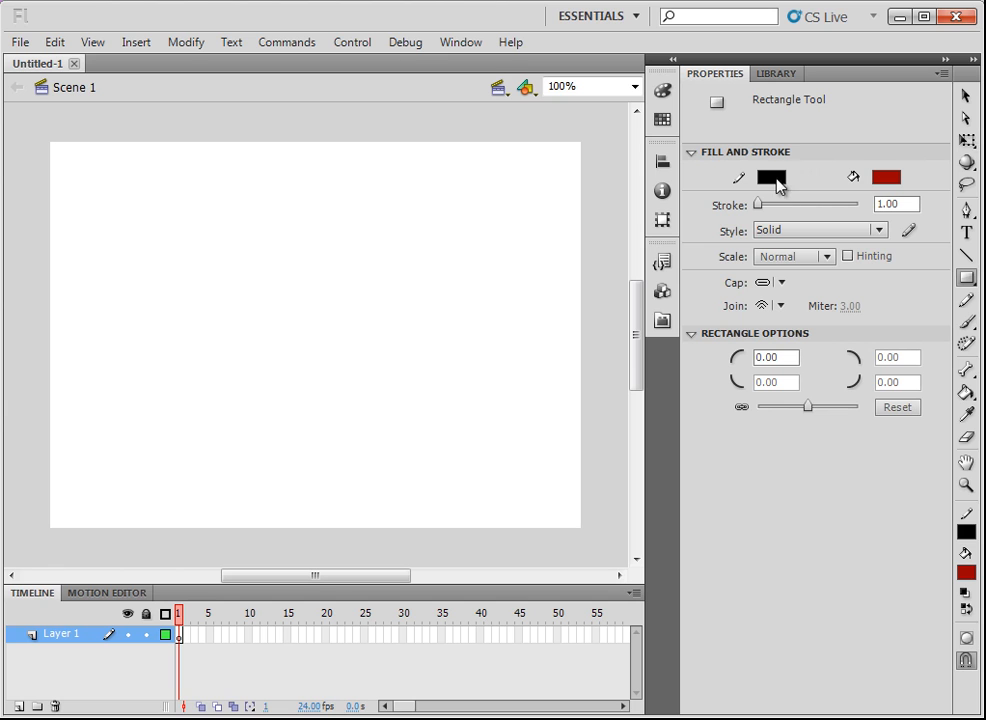
click(886, 180)
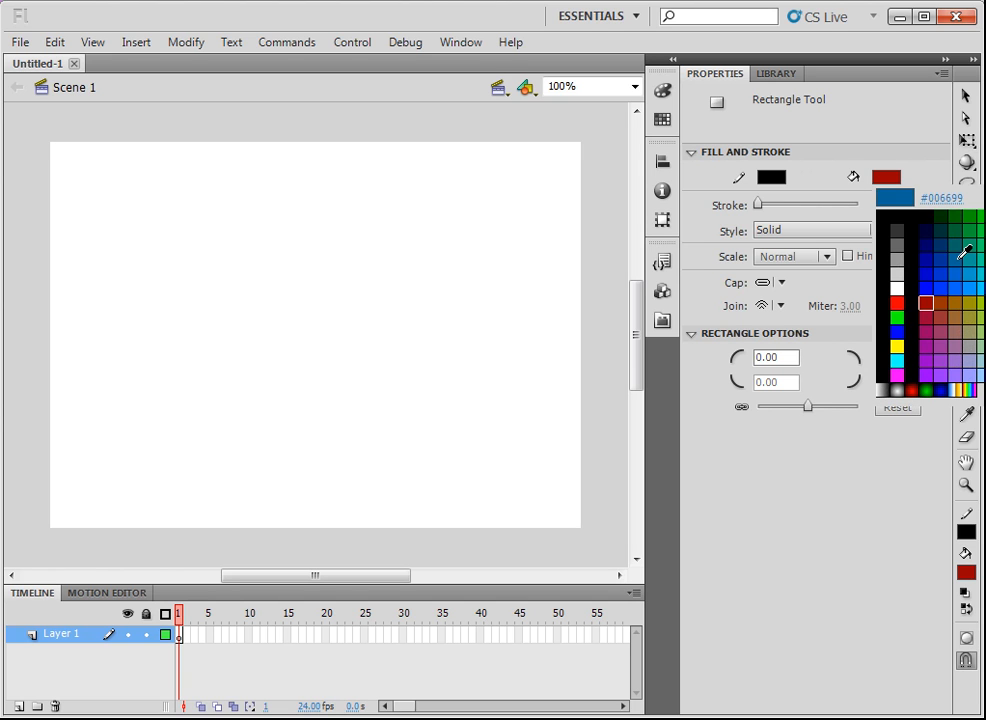
click(961, 256)
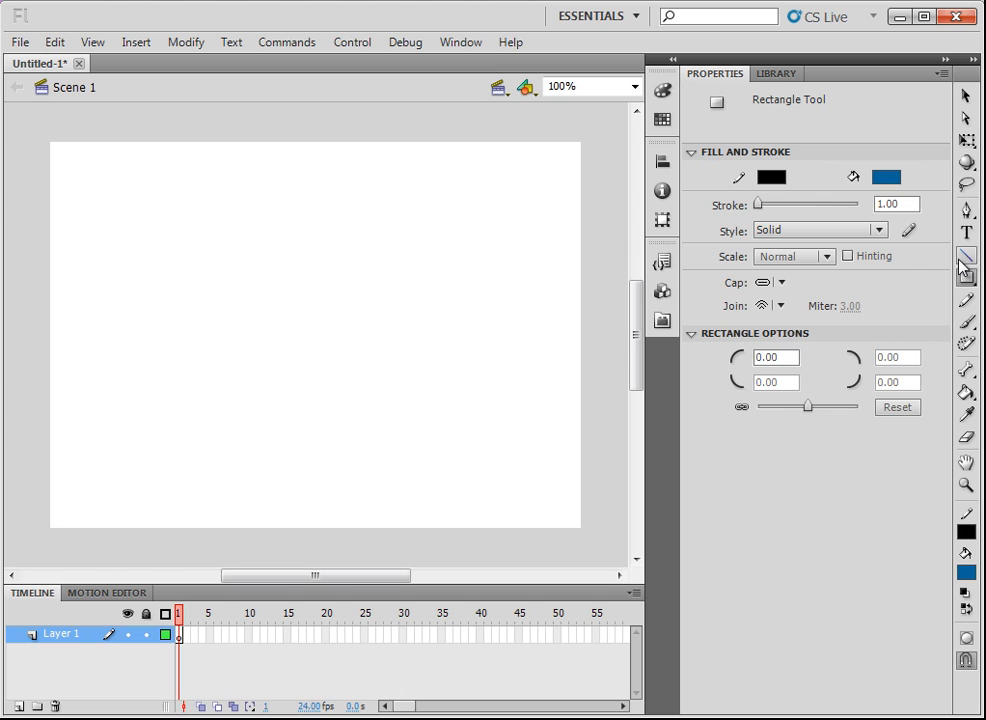
click(774, 180)
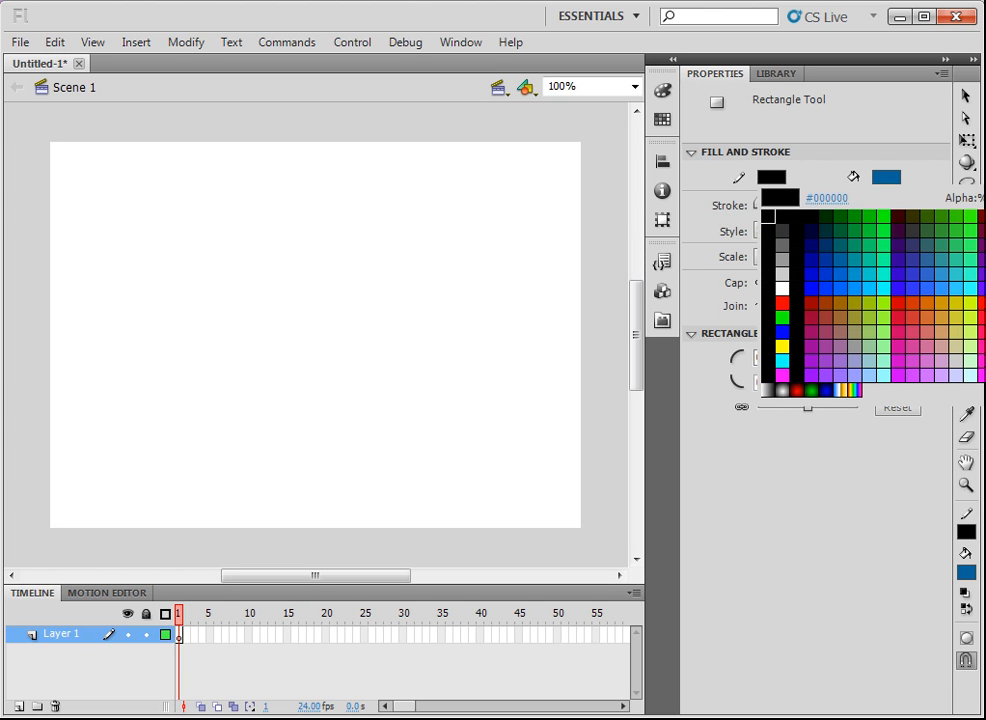
click(984, 198)
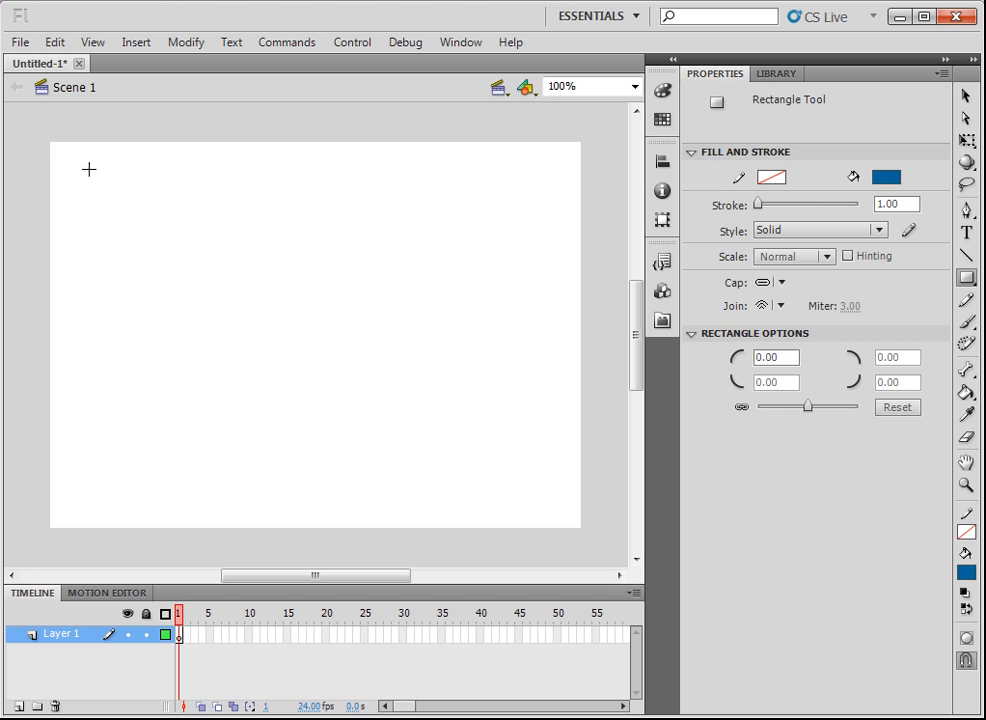
drag(67, 156, 172, 260)
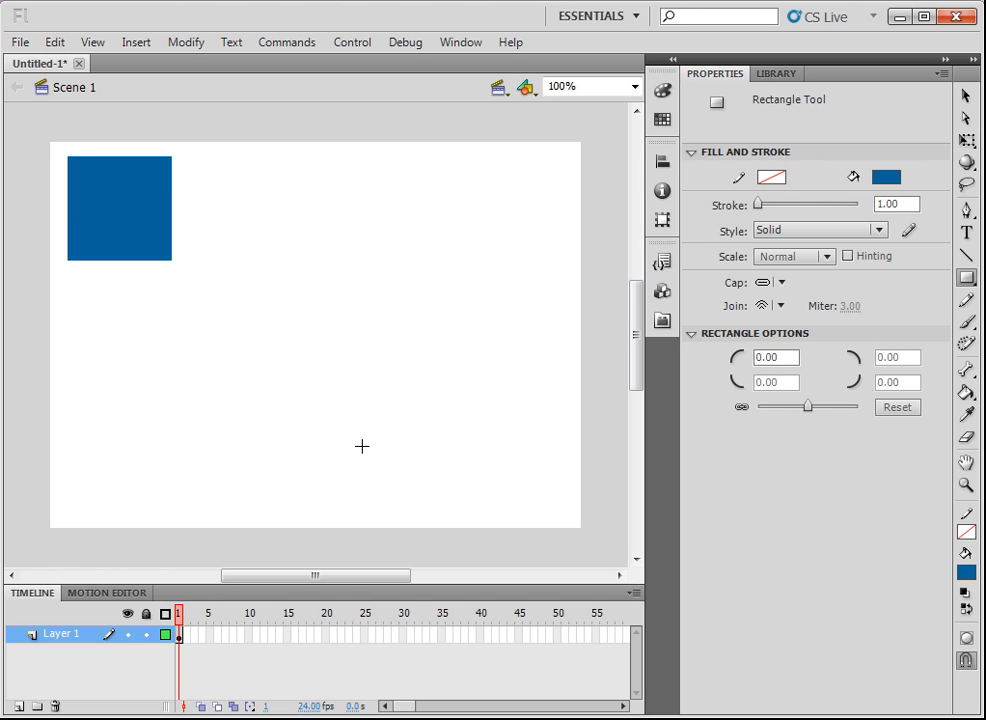
- Insert keyframes at frames 30 and 55 of Layer 1
click(404, 636)
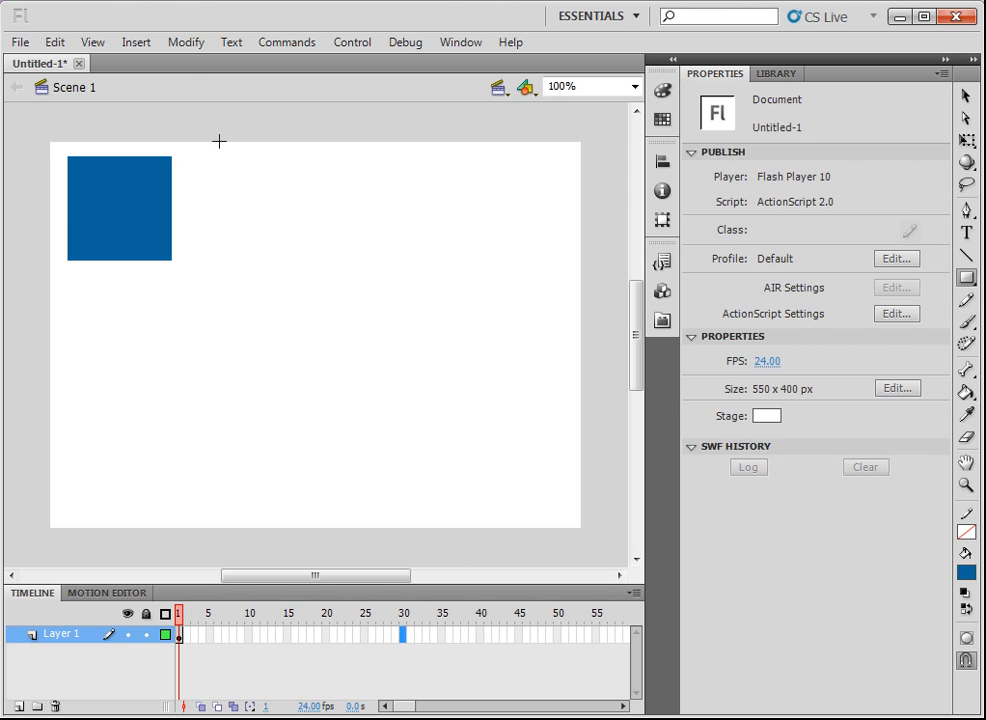
click(138, 42)
mouse_move(295, 170)
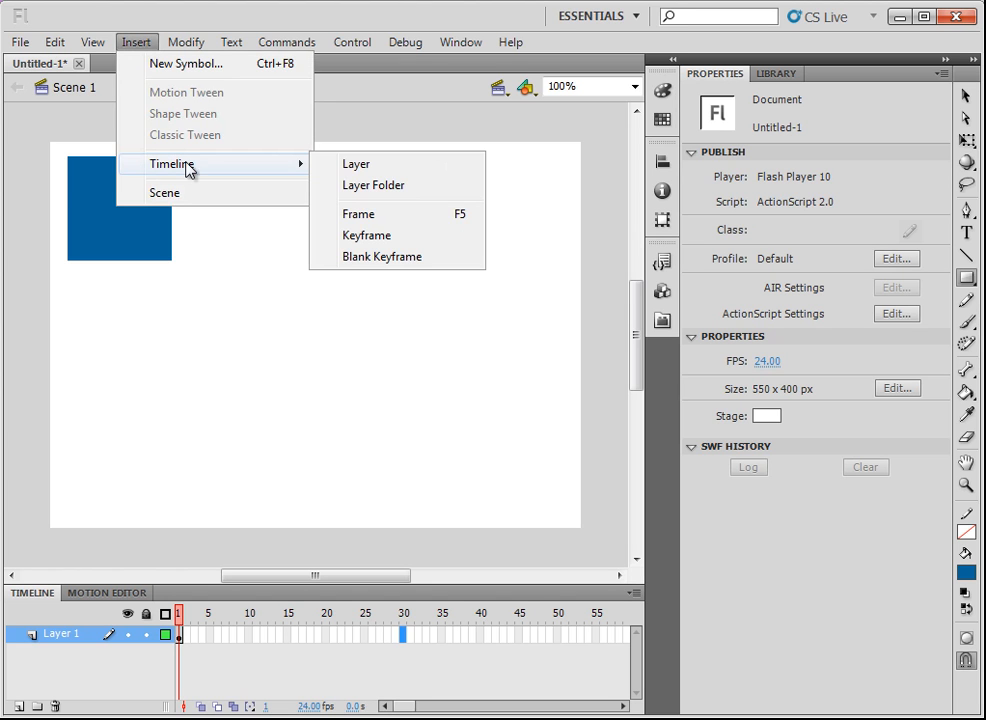
click(378, 236)
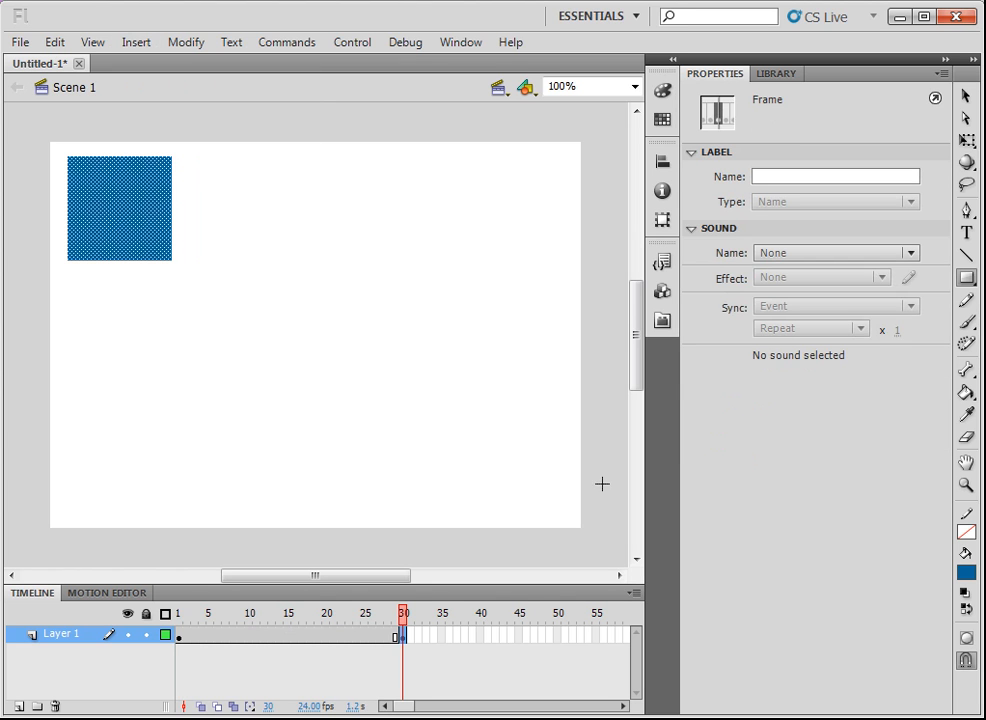
click(595, 636)
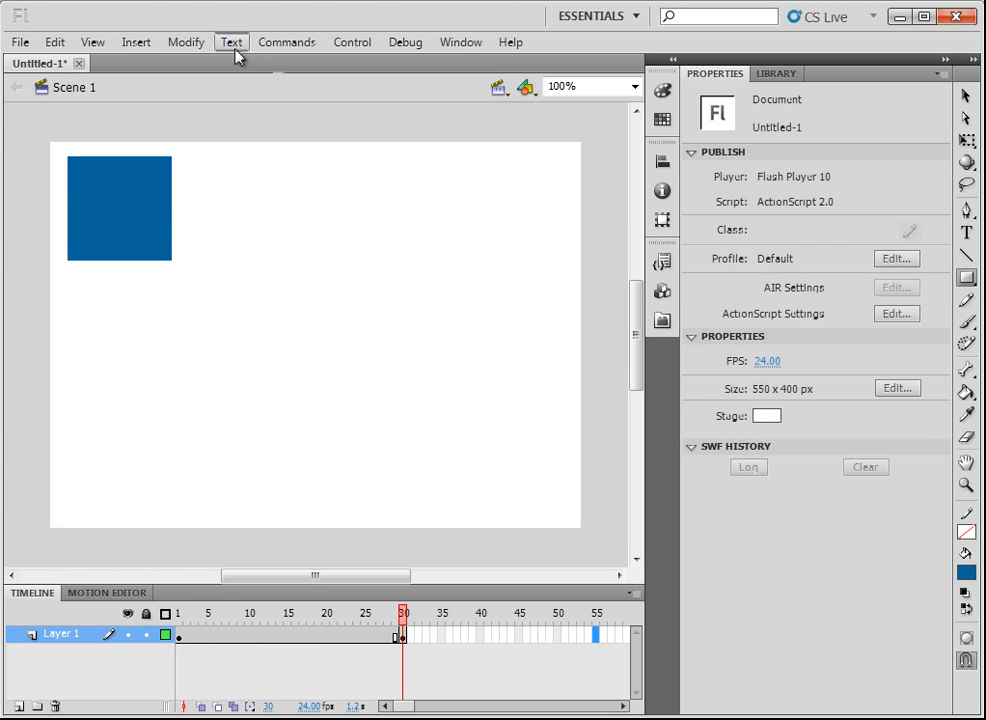
click(139, 44)
mouse_move(246, 165)
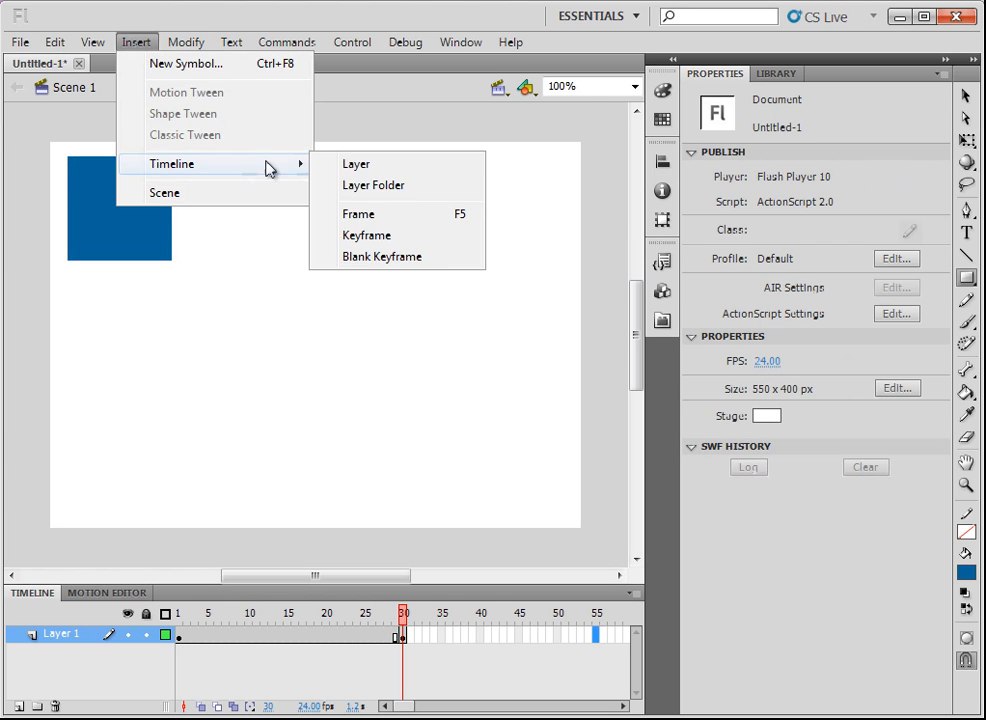
click(359, 237)
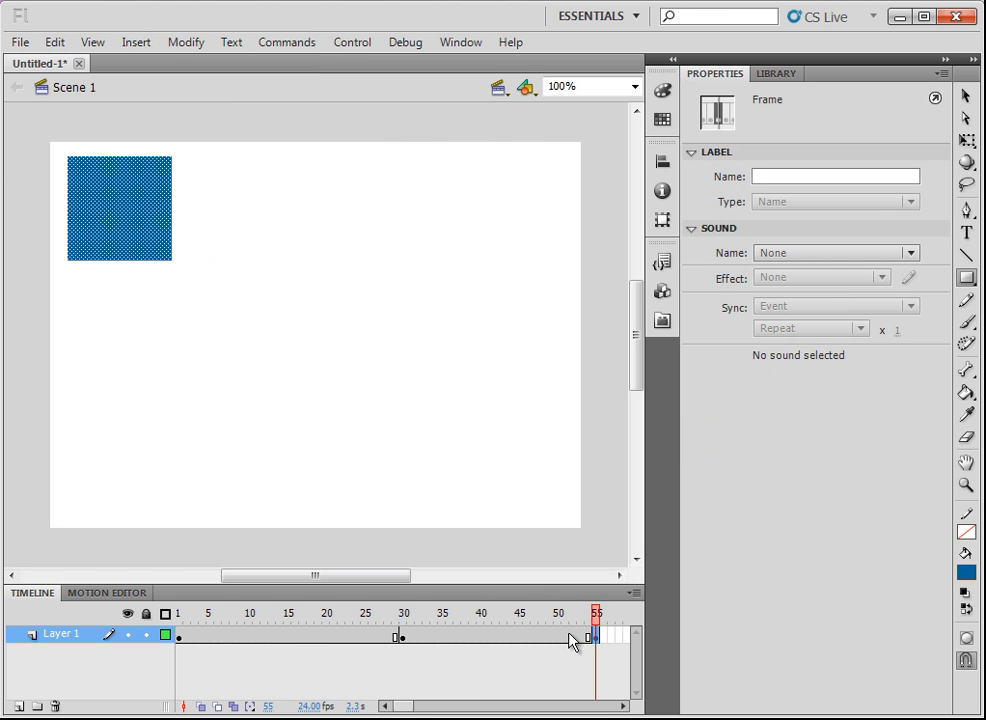
- Check the square in the keyframes and delete it from the frame 30 keyframe
click(404, 640)
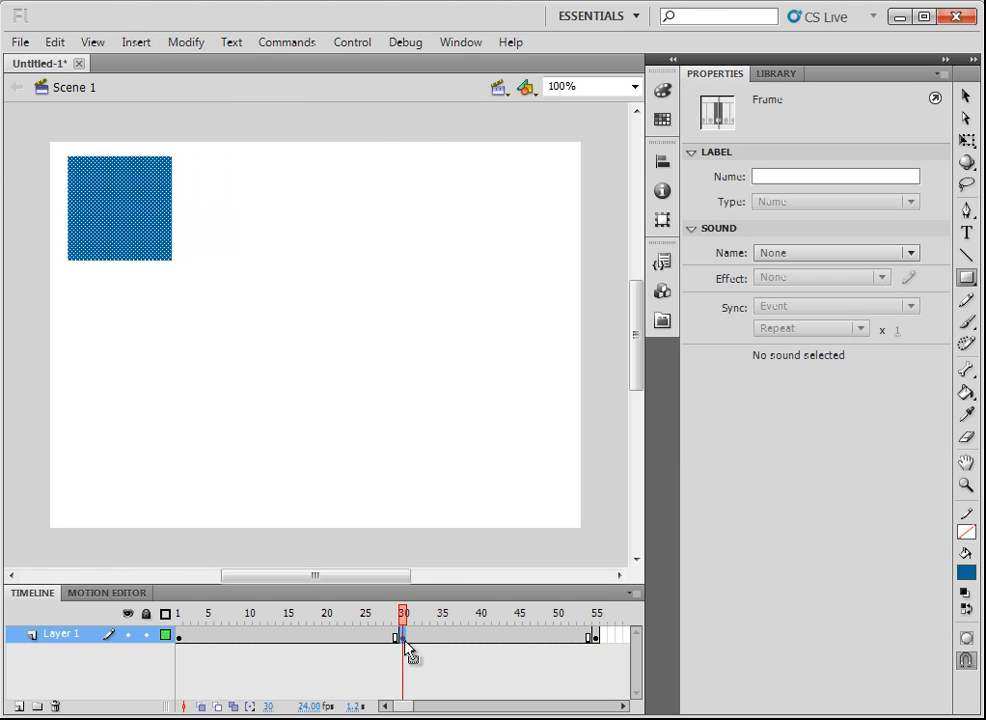
click(180, 640)
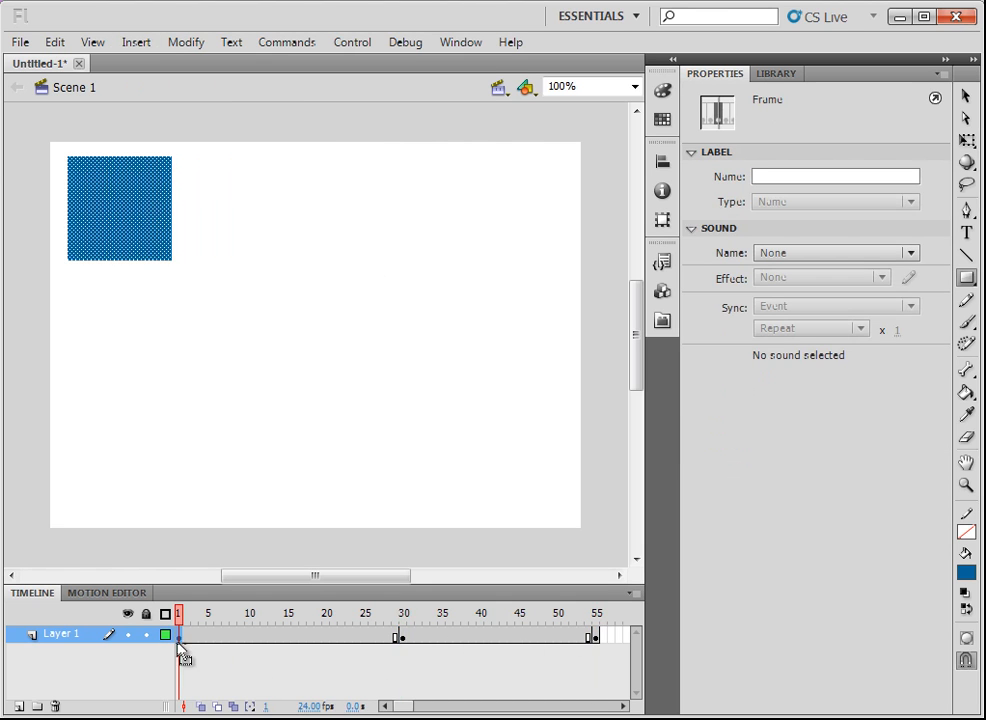
click(595, 638)
click(403, 638)
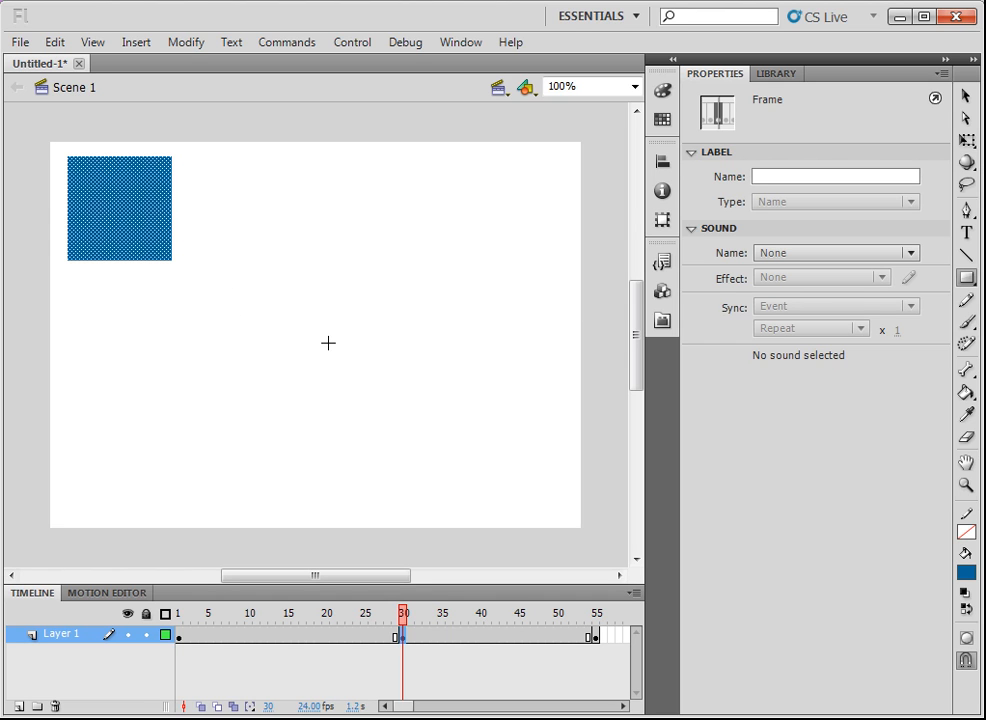
key(Delete)
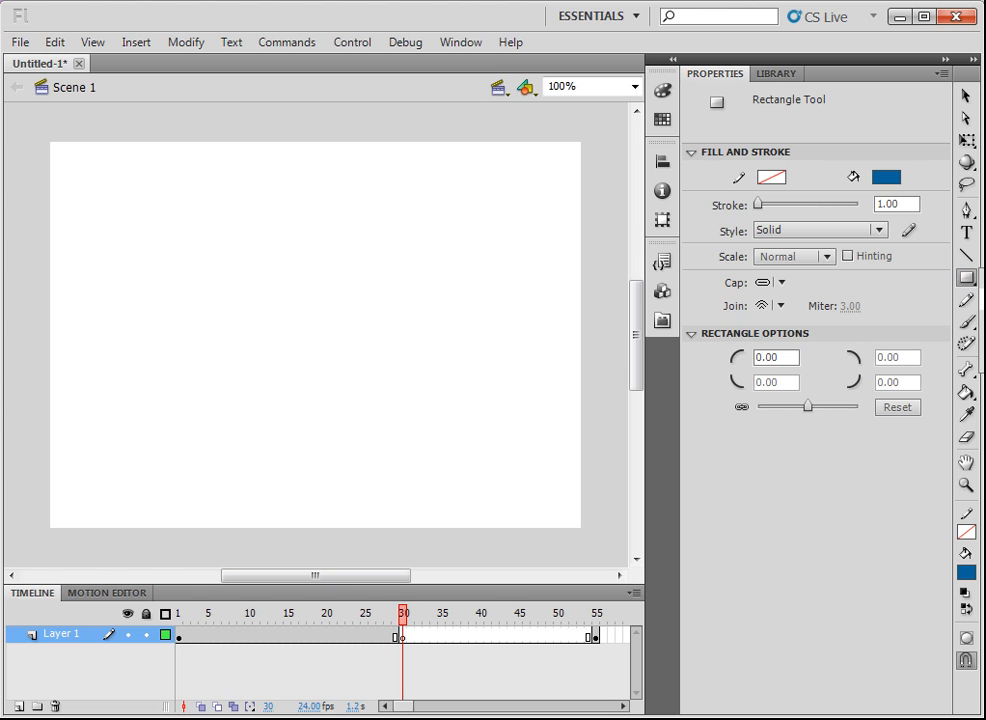
- Draw a reddish-brown circle without a stroke near the stage's lower-right corner on frame 30 using the Oval Tool
key(o)
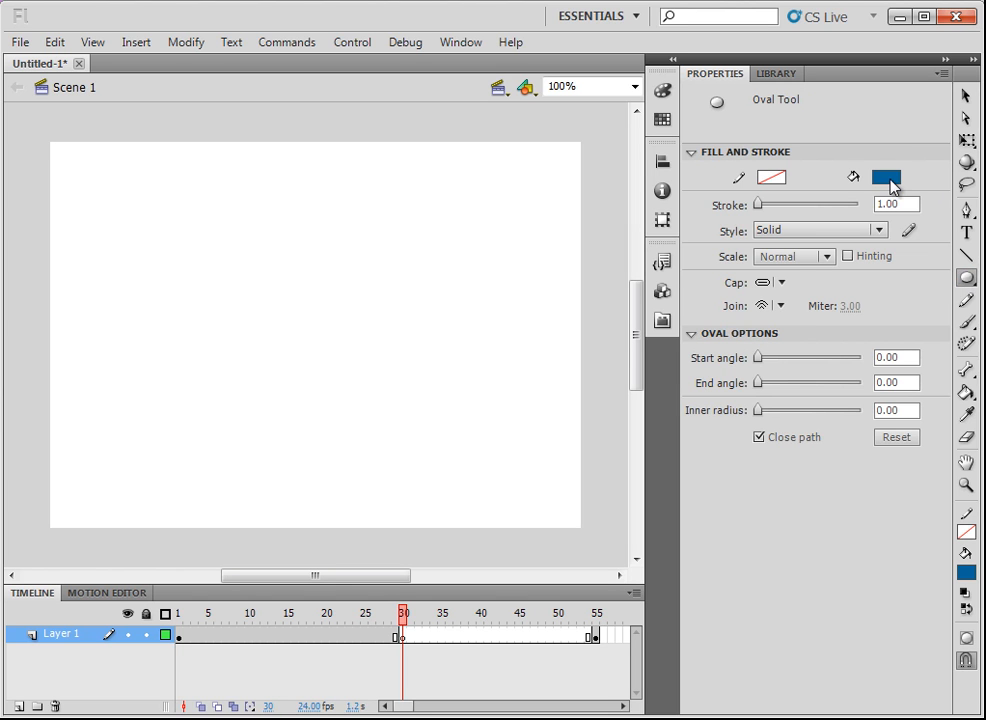
click(886, 177)
click(945, 300)
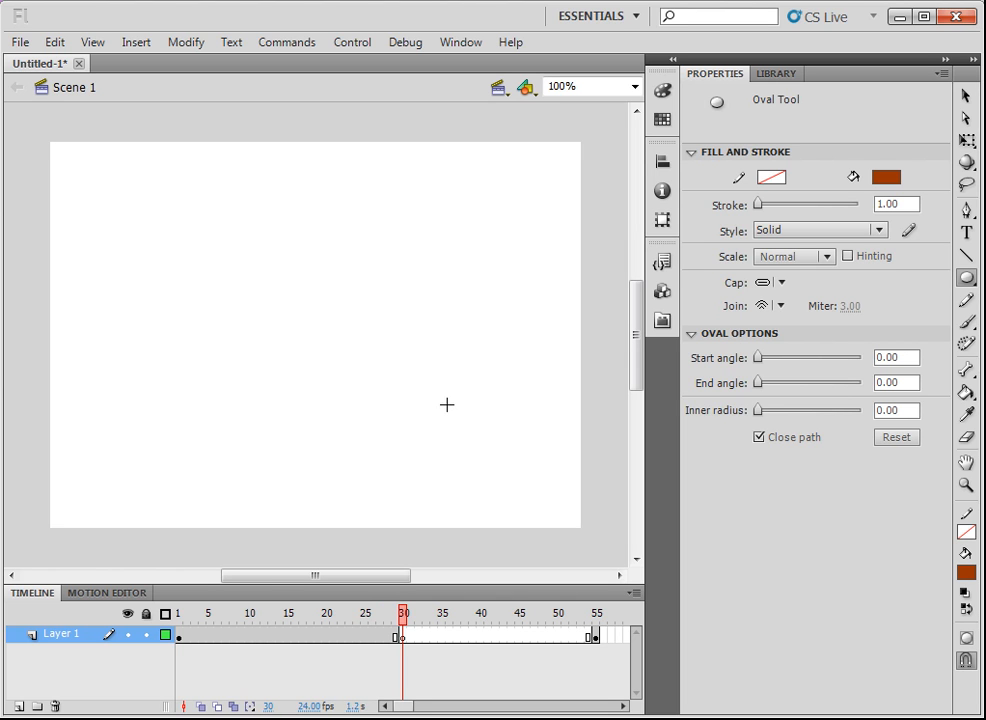
drag(437, 395, 549, 507)
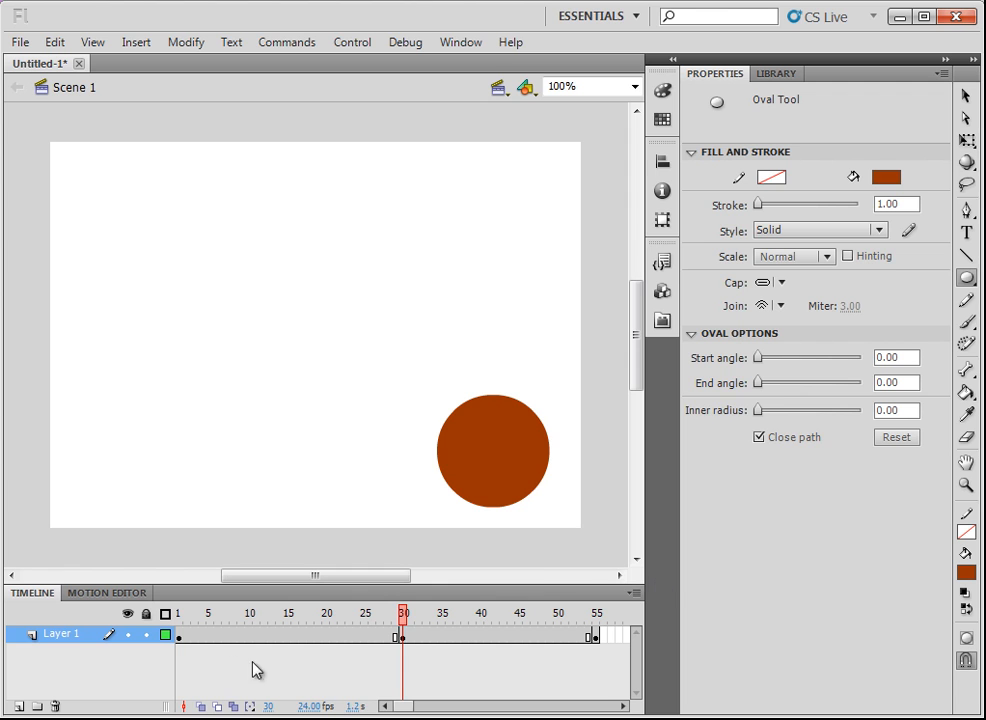
- Review the three keyframes and create a shape tween between frames 1 and 30
click(180, 638)
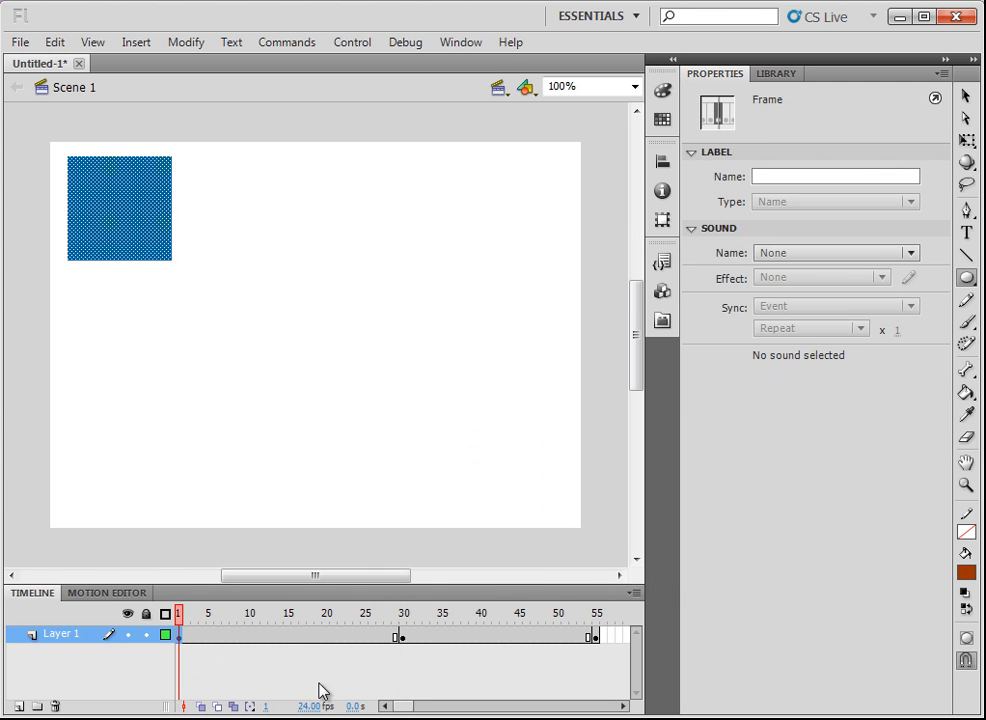
click(403, 638)
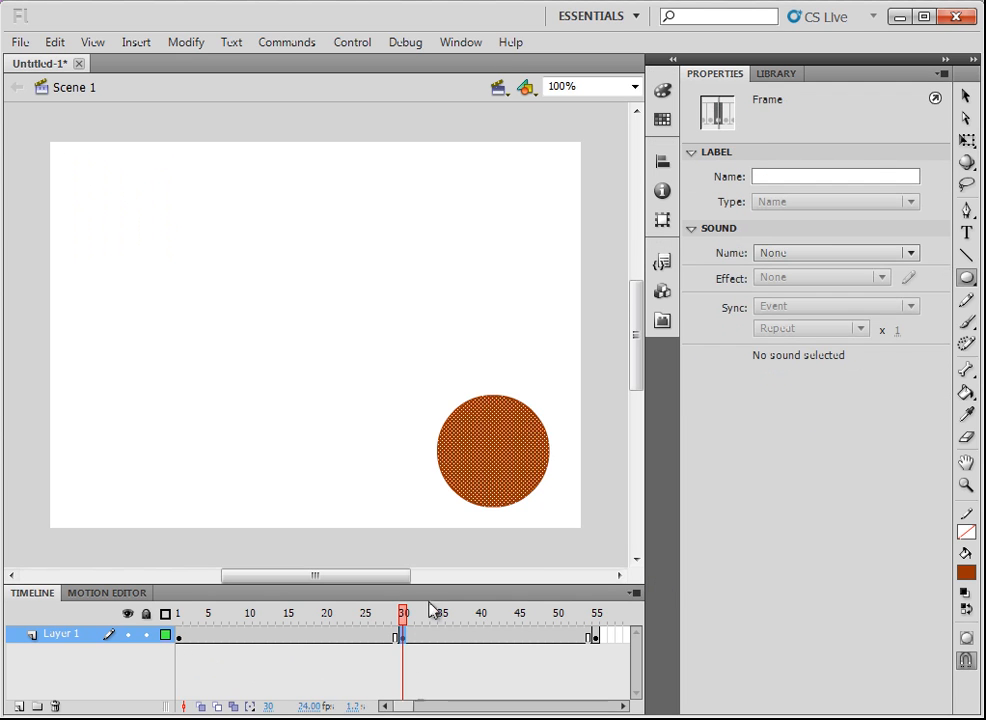
click(596, 637)
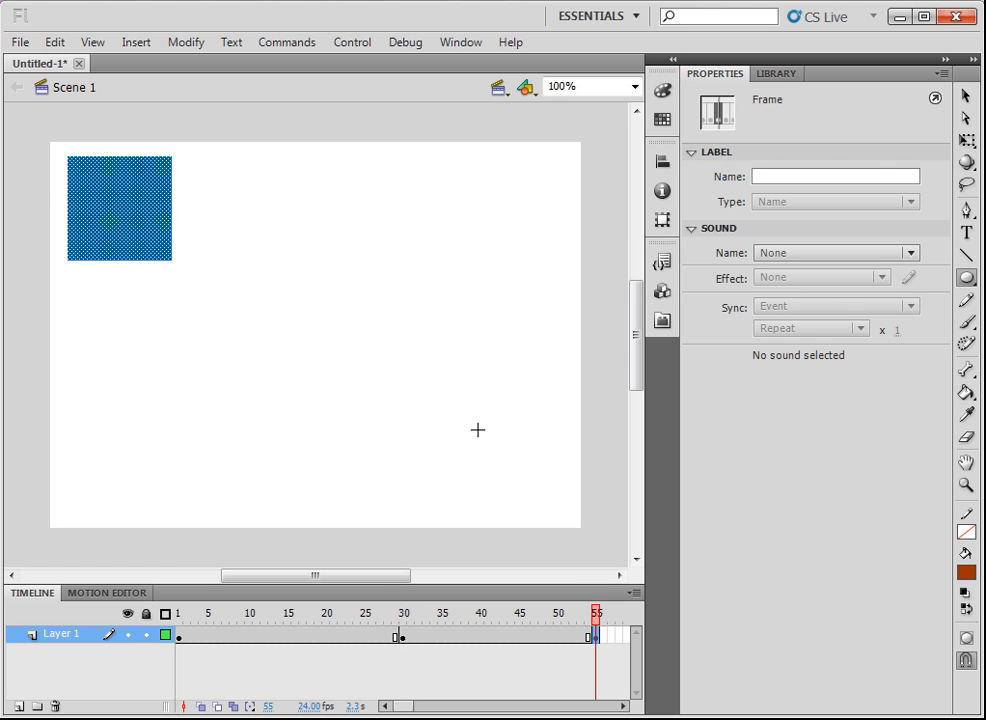
click(288, 638)
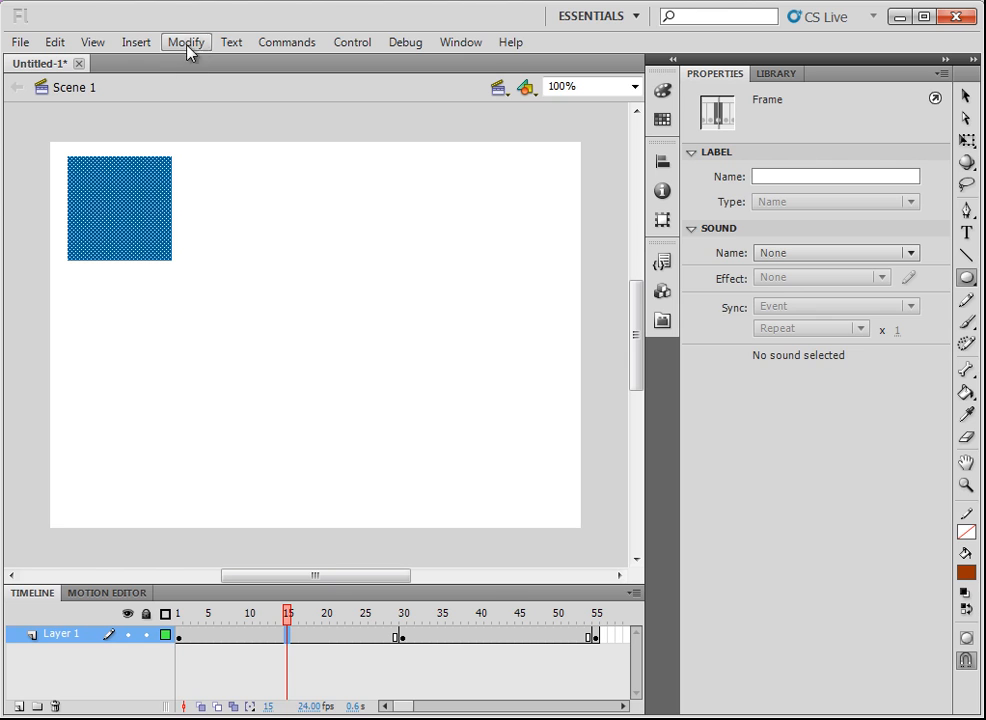
click(138, 45)
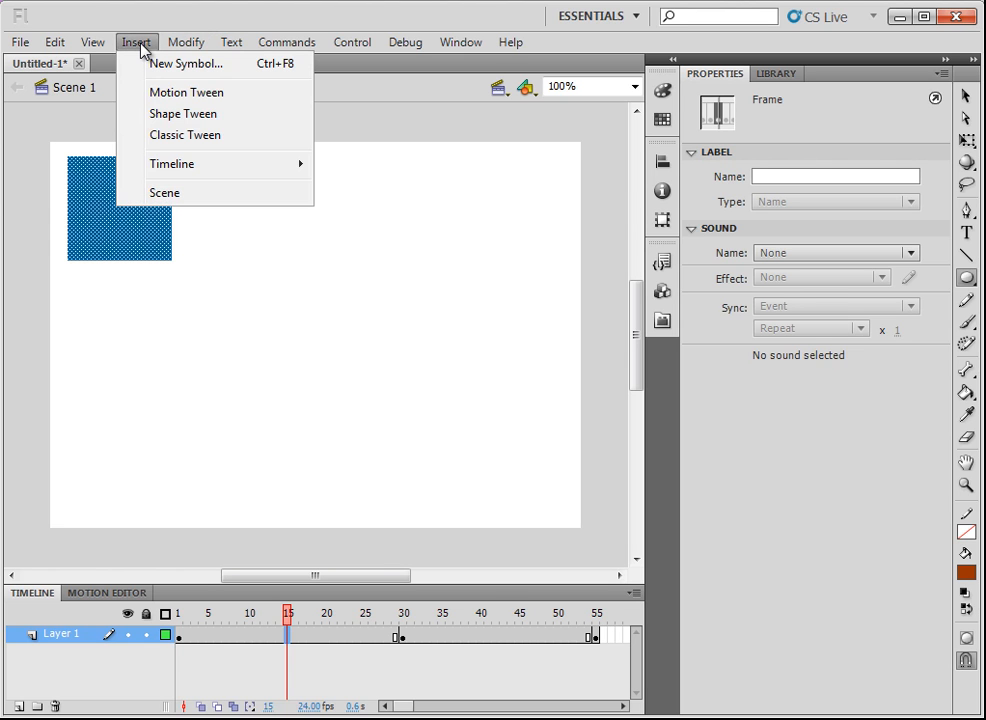
click(170, 115)
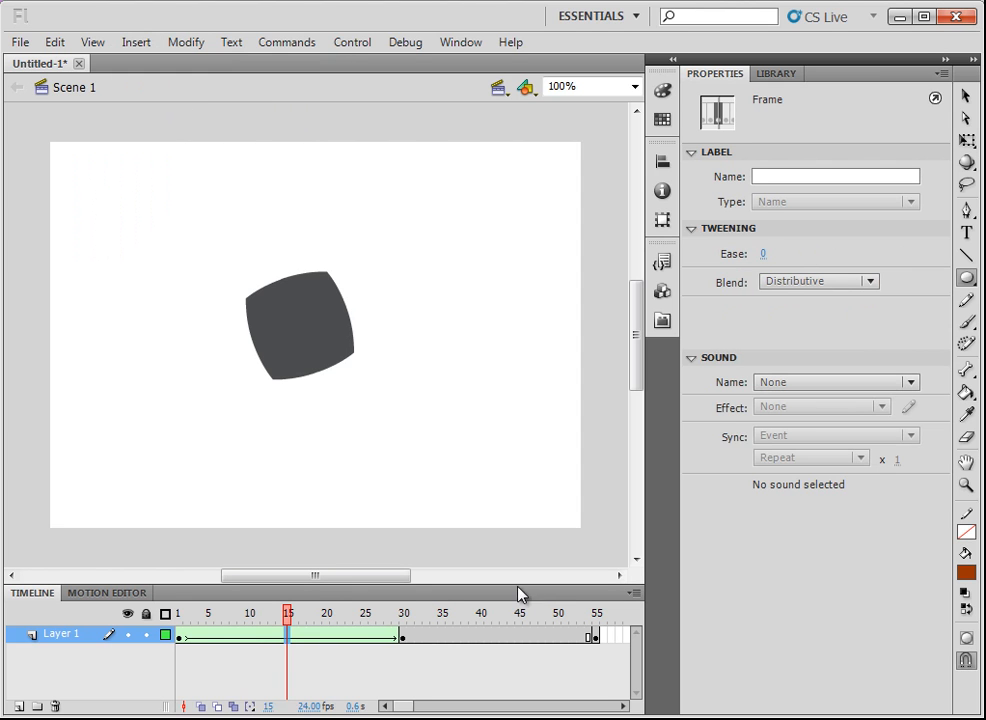
- Create a shape tween between frames 30 and 55 and scrub the playhead back to frame 1
click(472, 640)
click(133, 44)
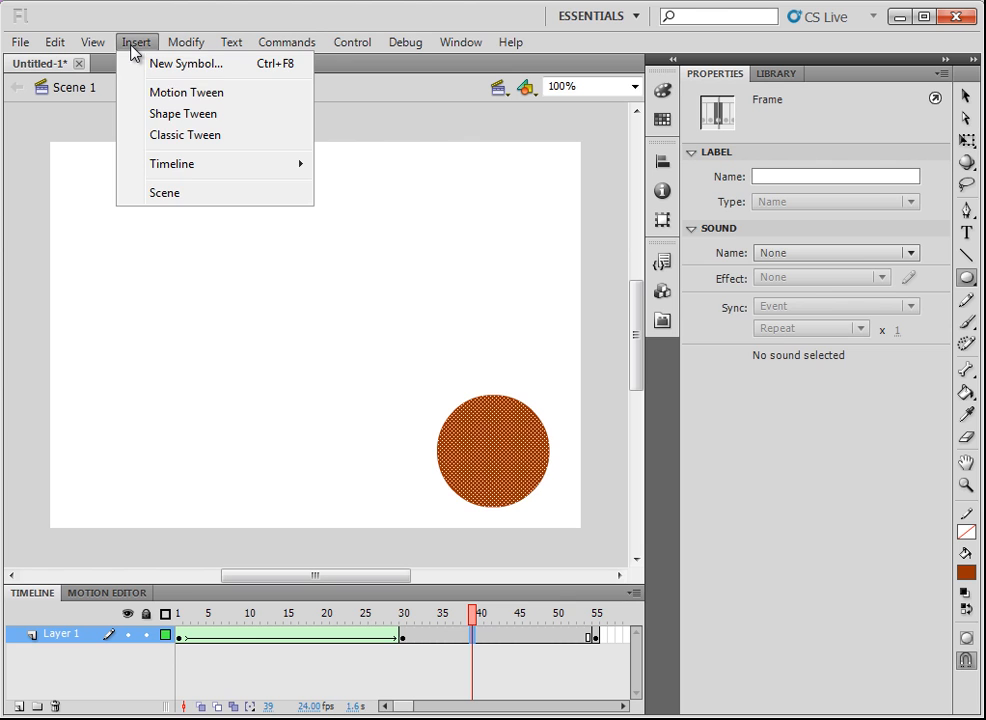
click(172, 116)
drag(475, 618, 180, 655)
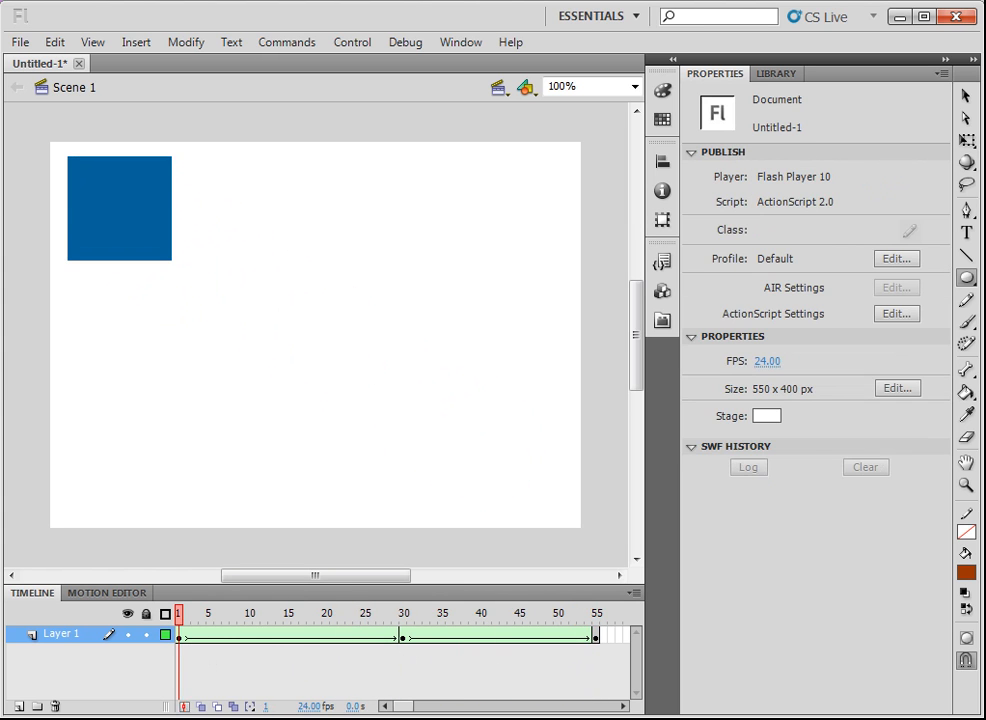
- Rename Layer 1 as shape
double_click(58, 636)
text(shape)
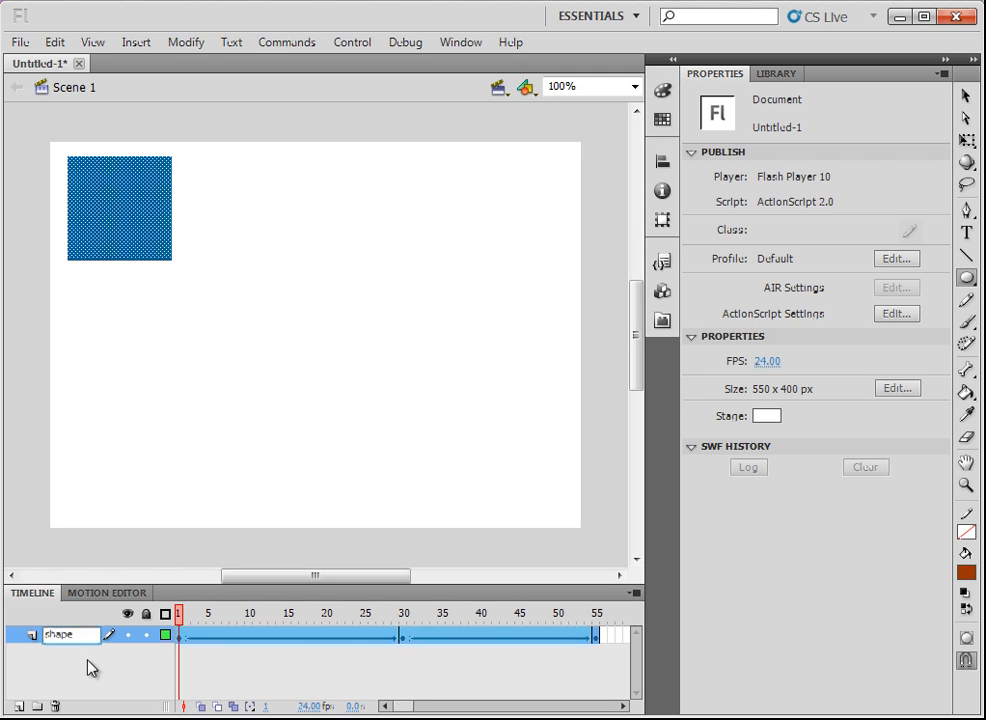
click(88, 668)
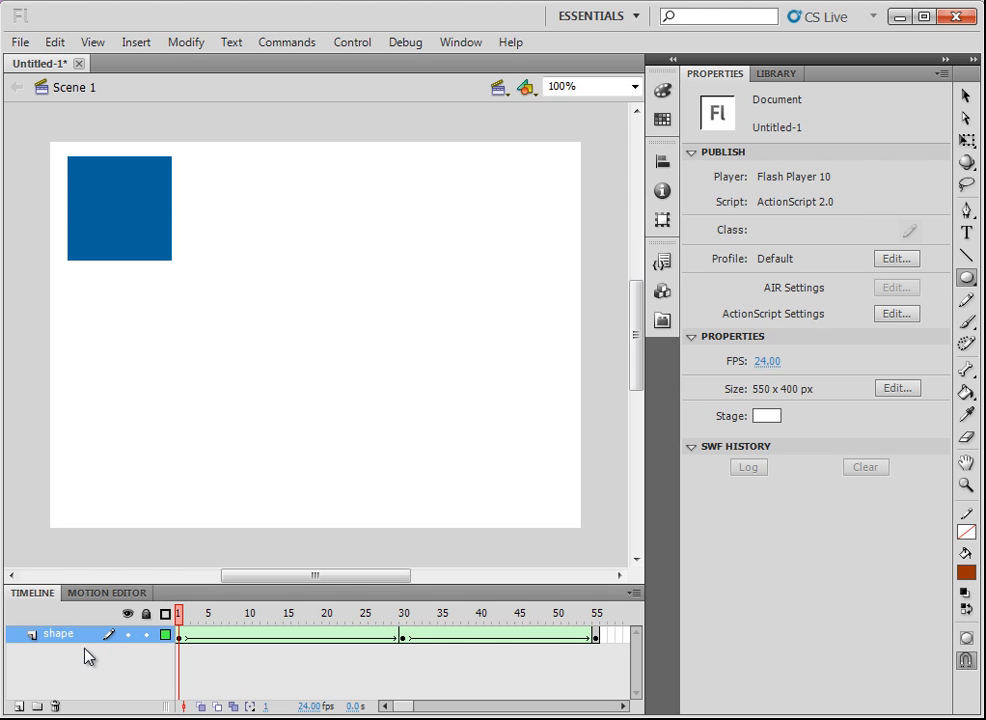
- Add a new layer named motion above the shape layer and lock the shape layer
click(137, 42)
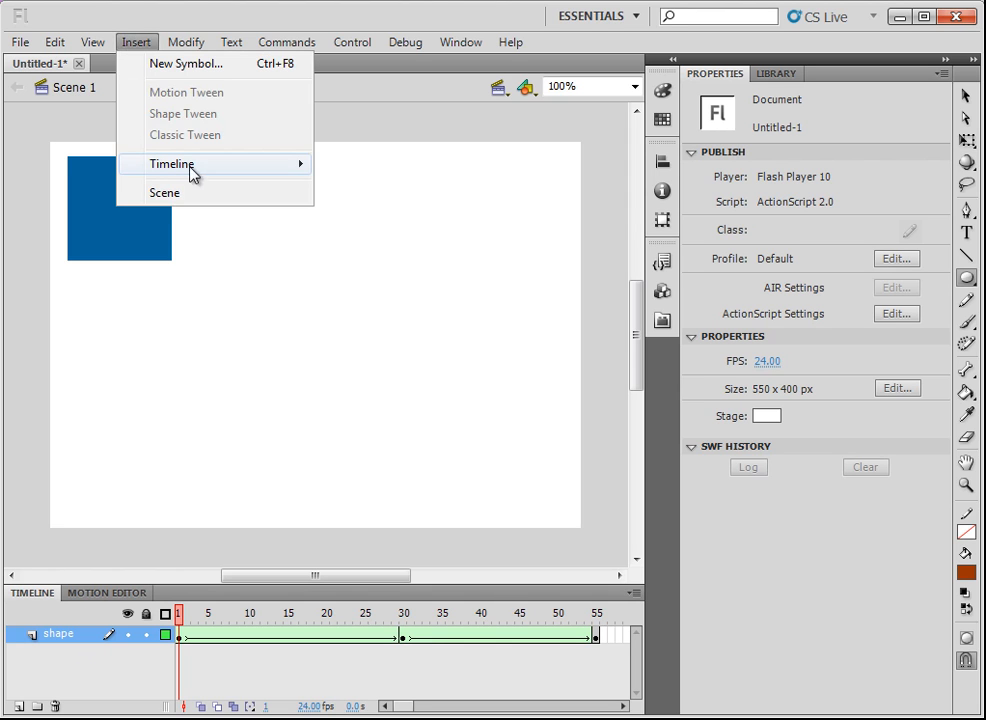
mouse_move(244, 172)
click(345, 164)
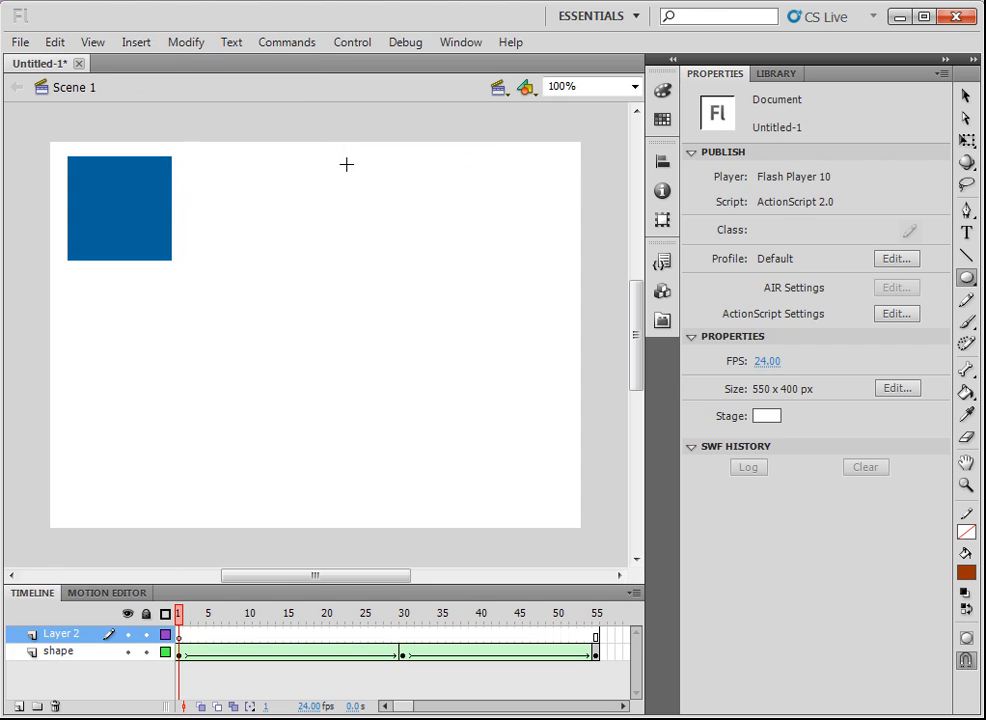
double_click(60, 638)
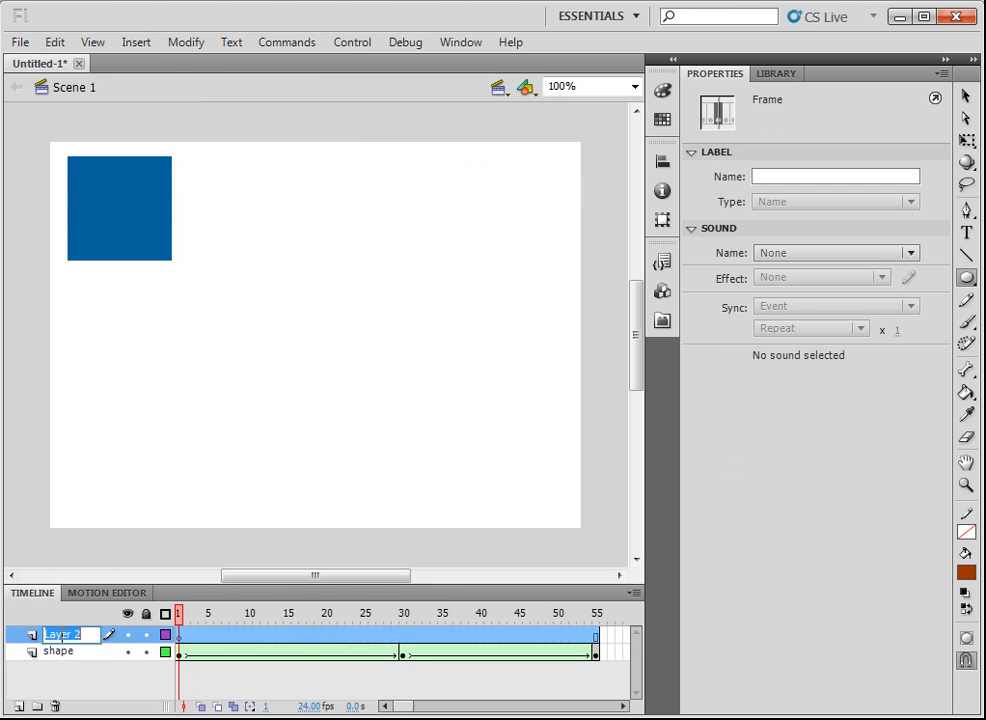
text(motion)
key(Return)
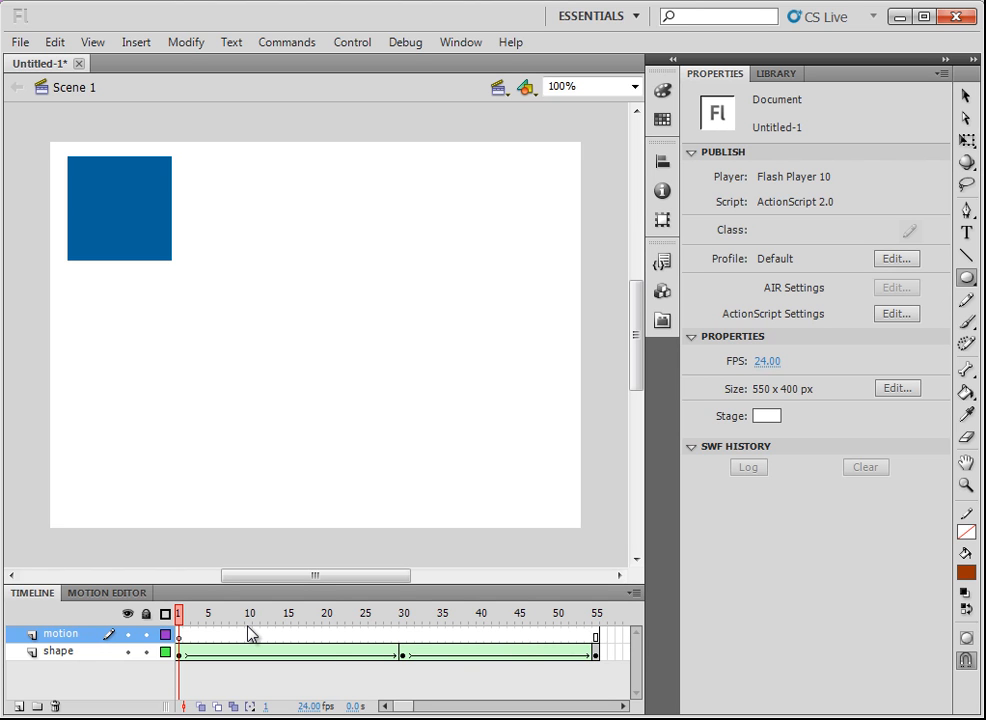
click(150, 652)
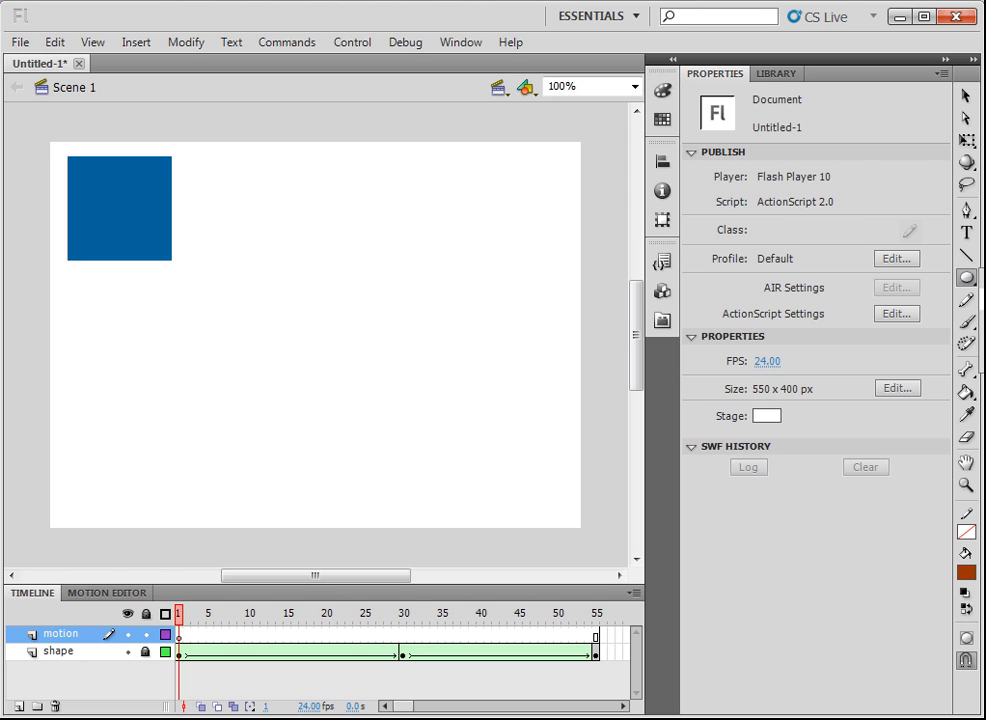
- Set the PolyStar tool to the polygon style with 3 sides
click(983, 362)
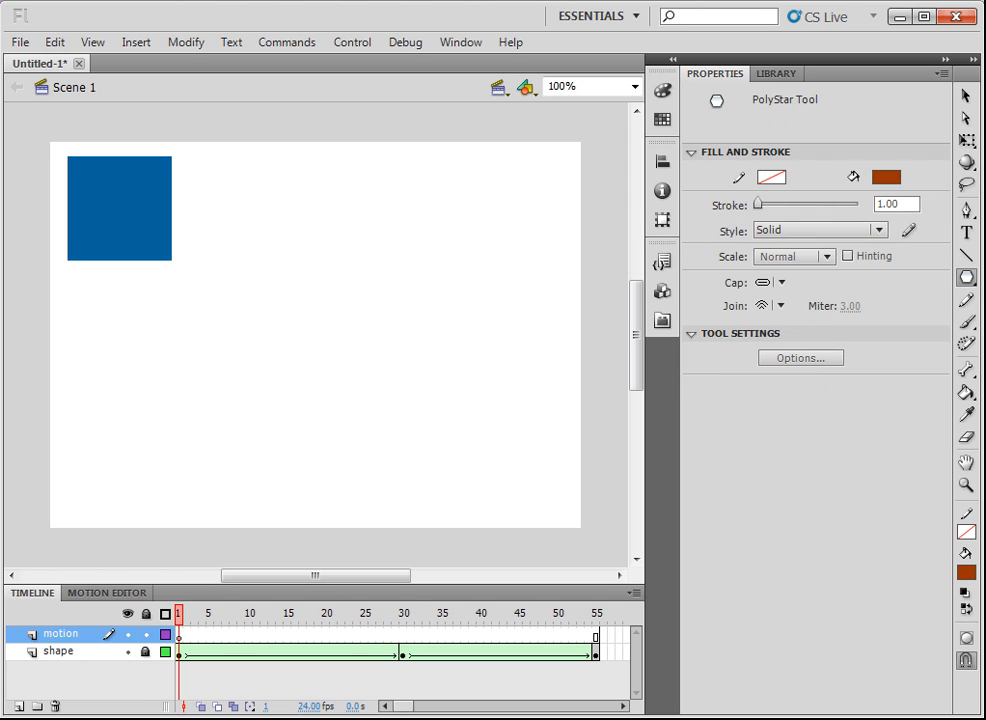
click(802, 360)
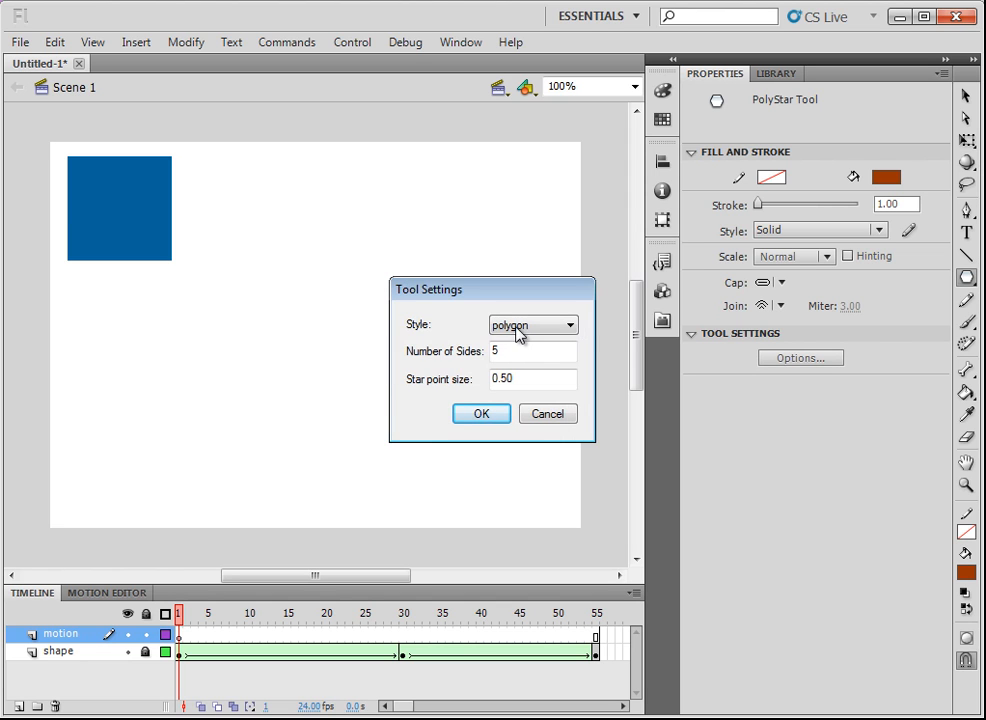
click(570, 326)
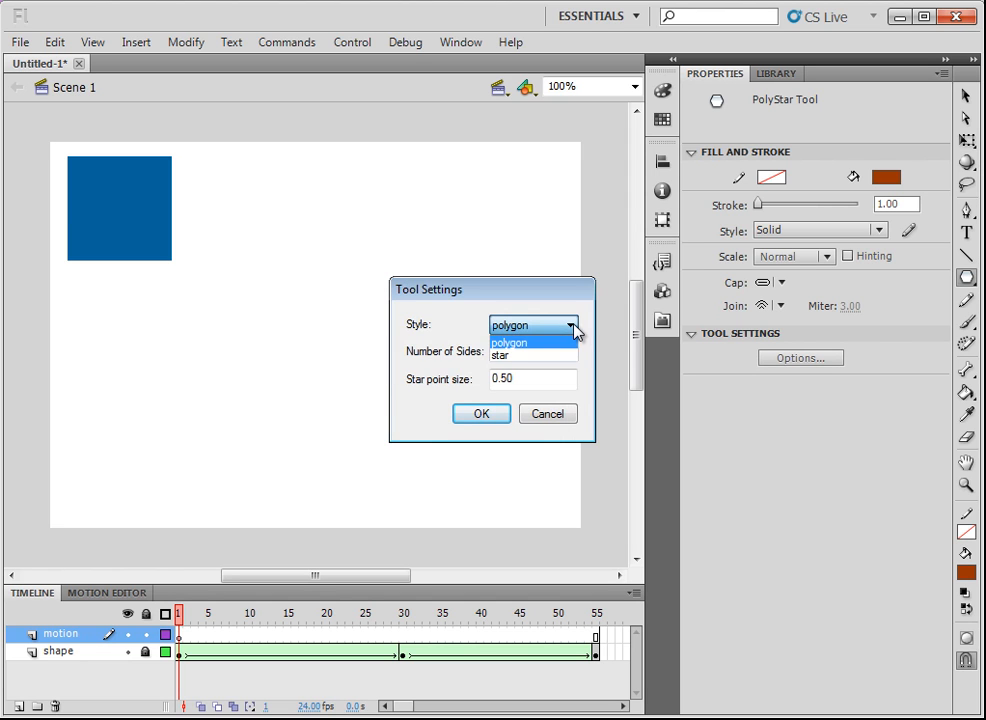
click(518, 344)
double_click(504, 352)
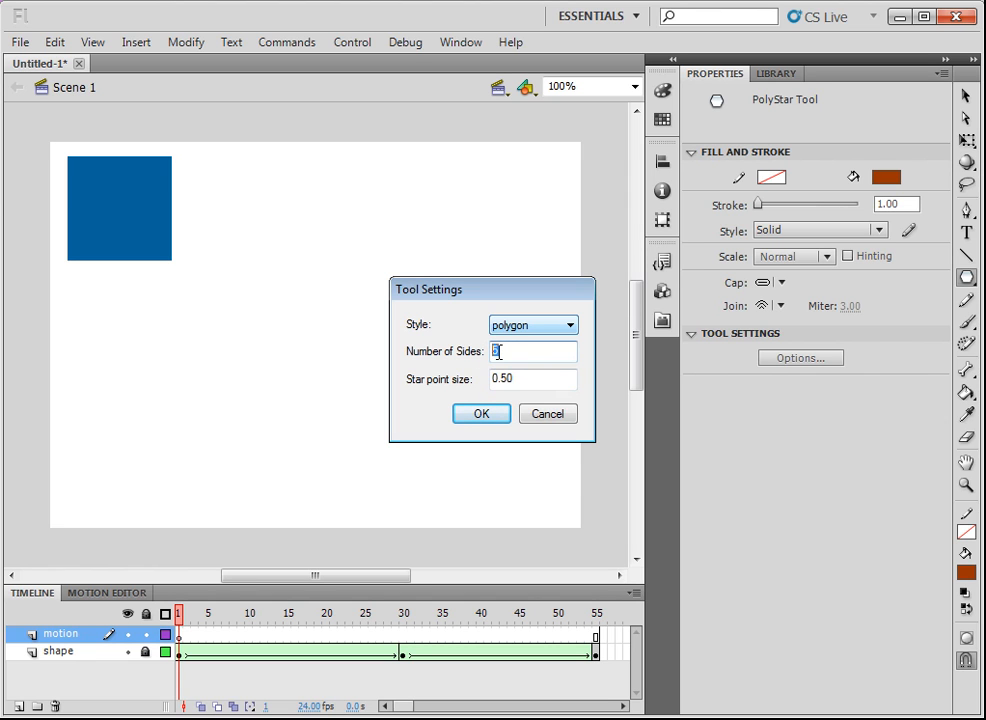
text(3)
click(478, 416)
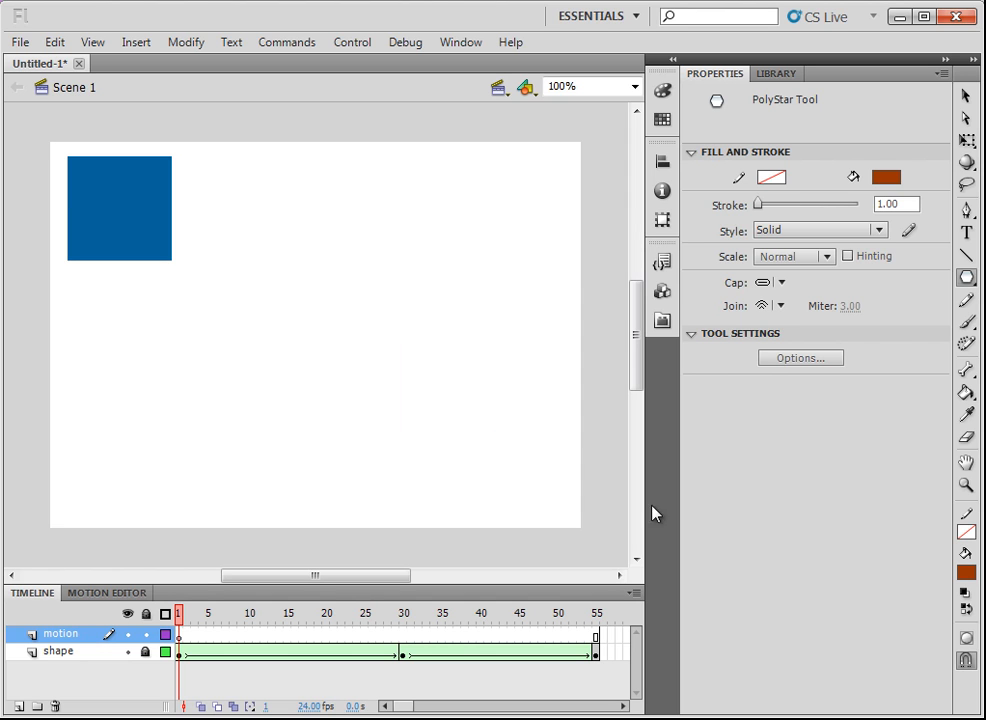
- Draw a triangle filled with #FFCC00 on the motion layer and move it fully inside the stage's upper-right corner
click(885, 178)
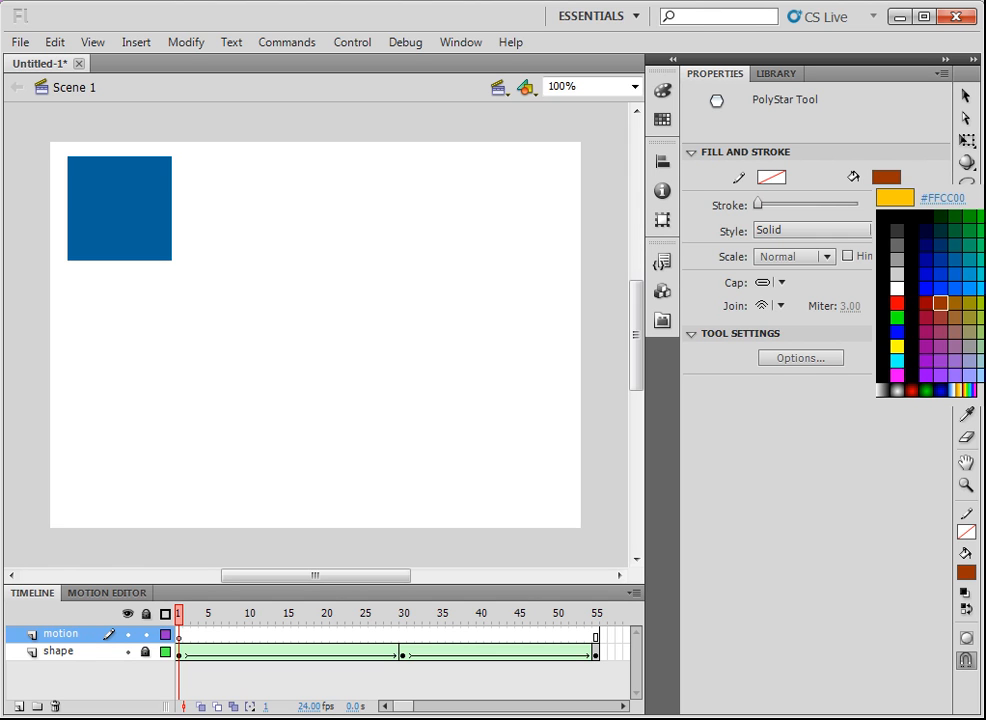
click(985, 303)
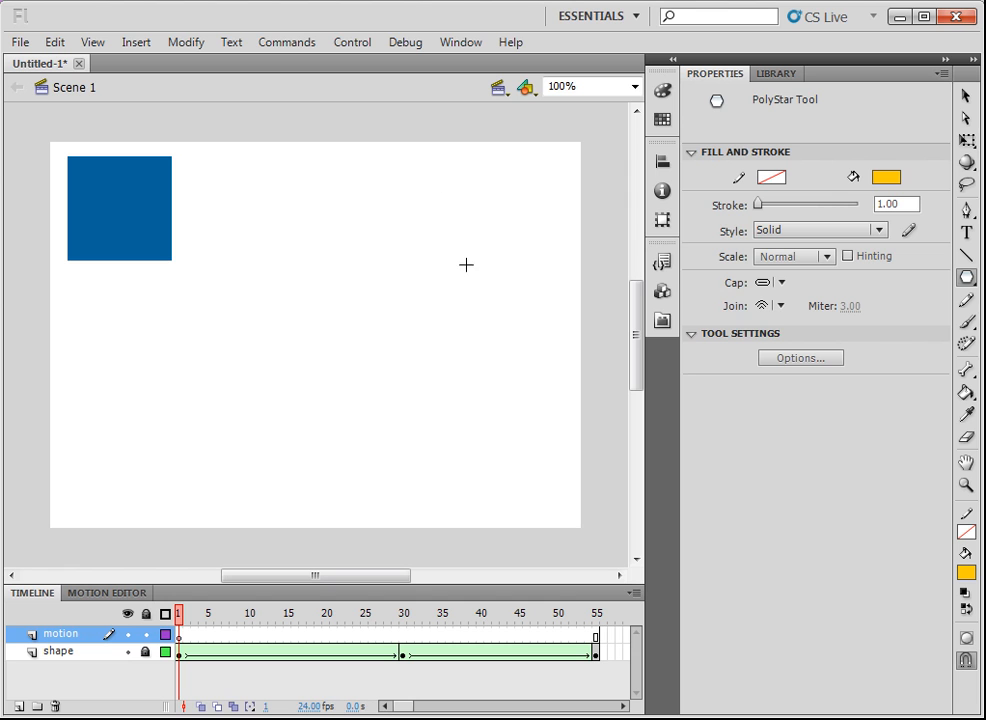
drag(420, 194, 493, 247)
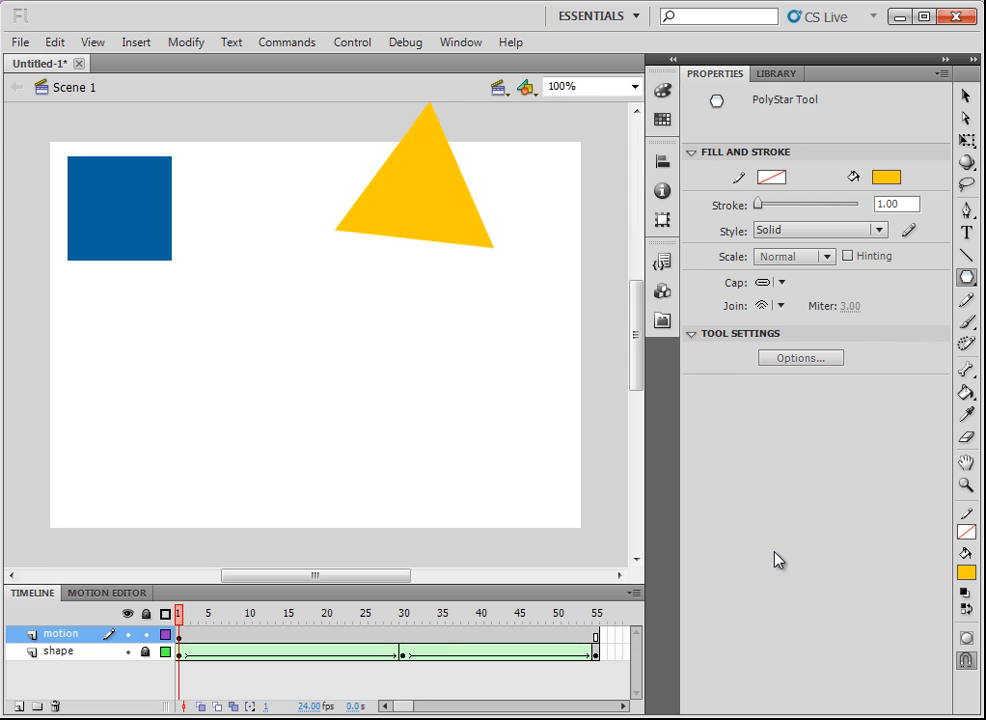
click(966, 95)
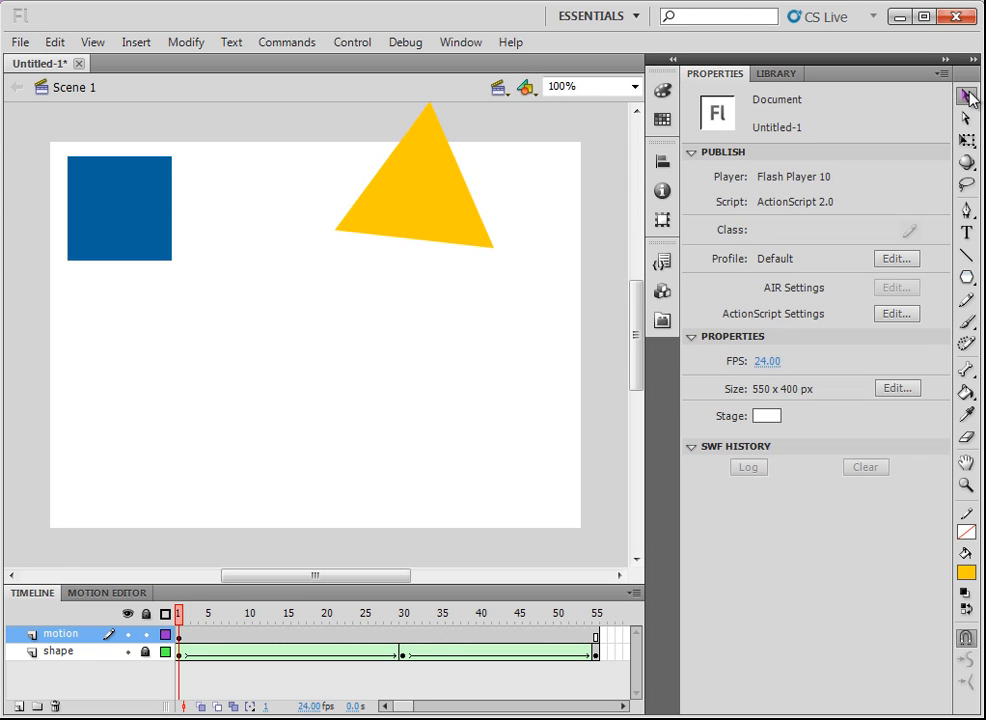
click(429, 216)
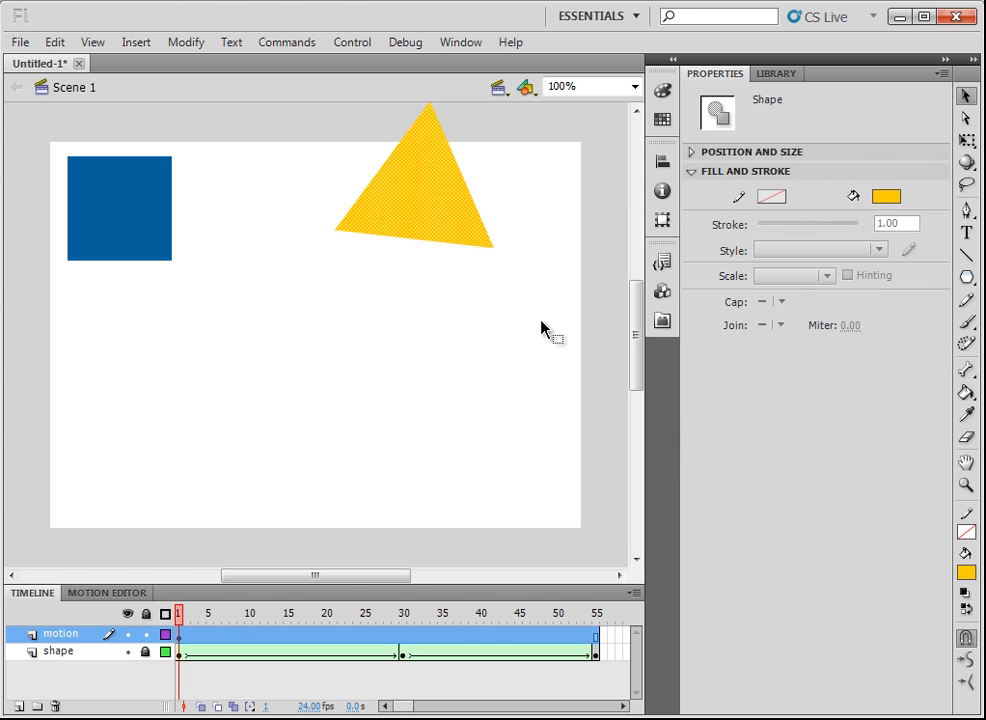
drag(411, 209, 491, 246)
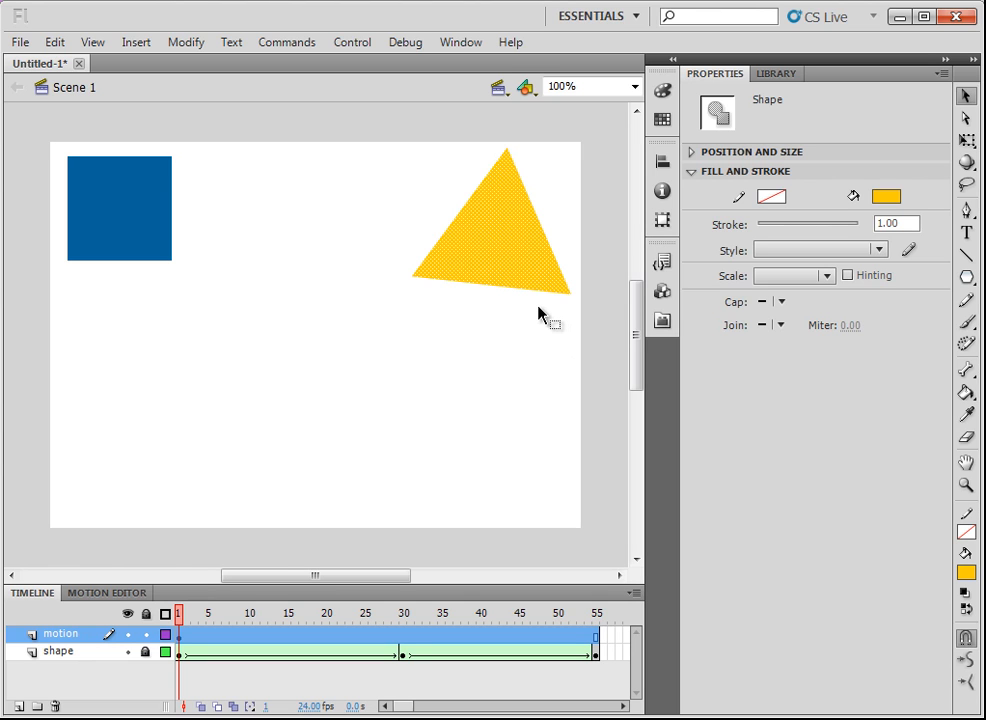
- Convert the triangle to a Graphic symbol named yellowTriangle
click(185, 42)
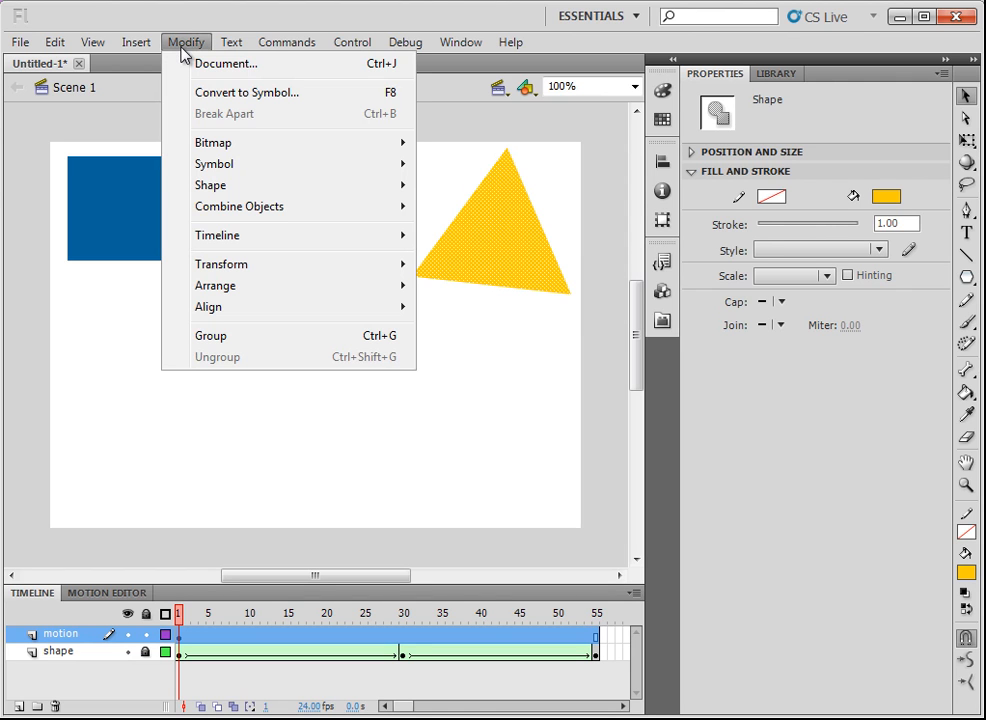
click(220, 93)
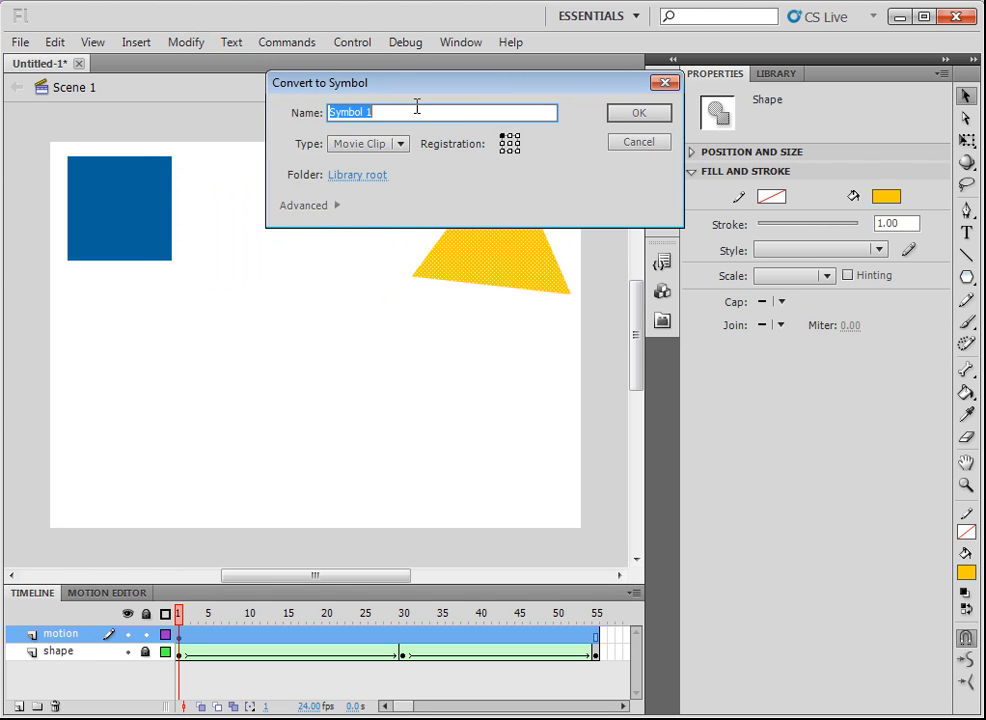
text(yellowTriangle)
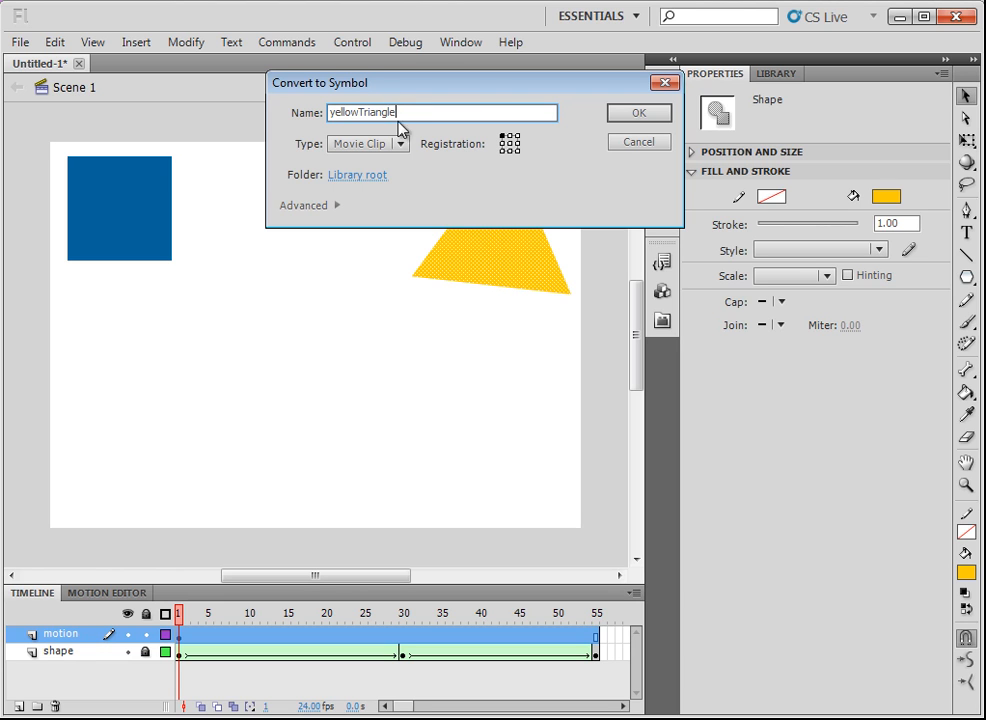
click(401, 145)
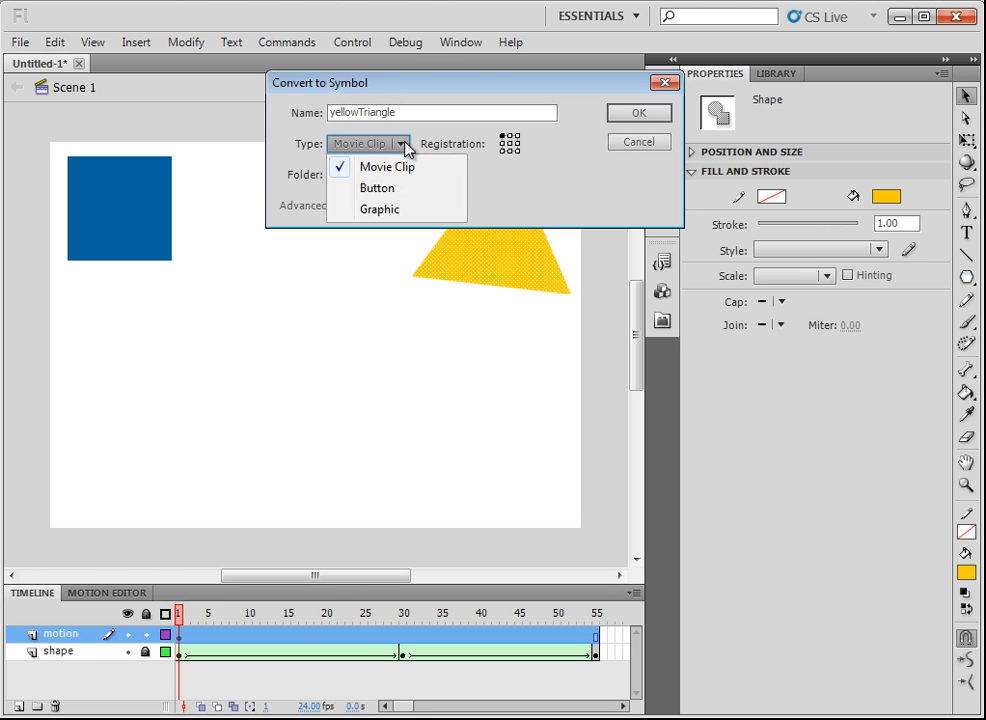
click(381, 211)
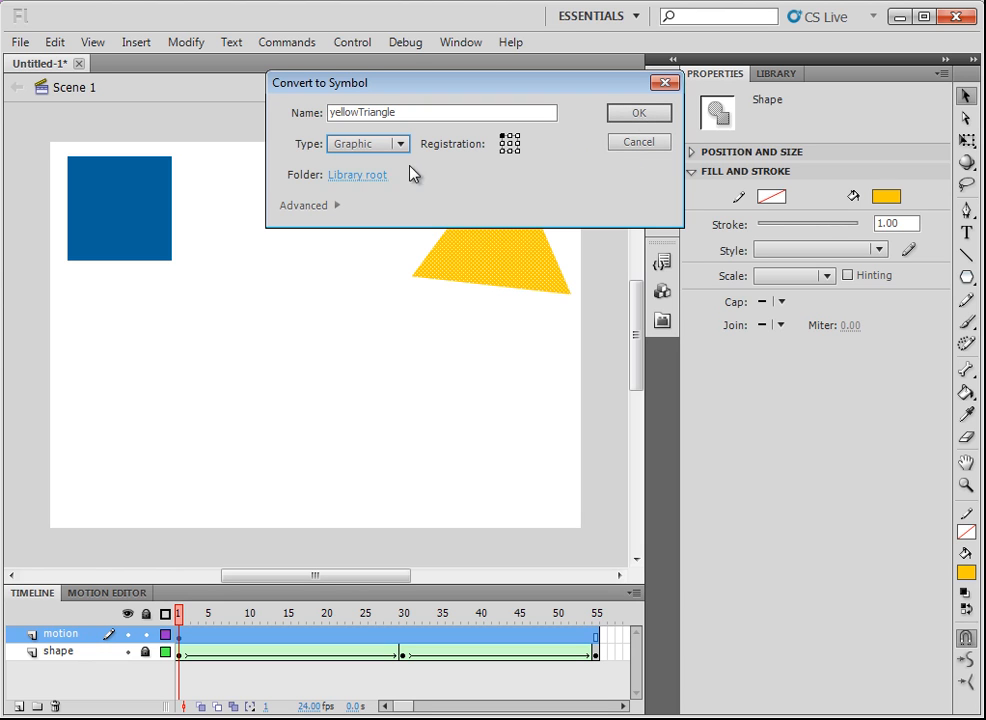
click(652, 118)
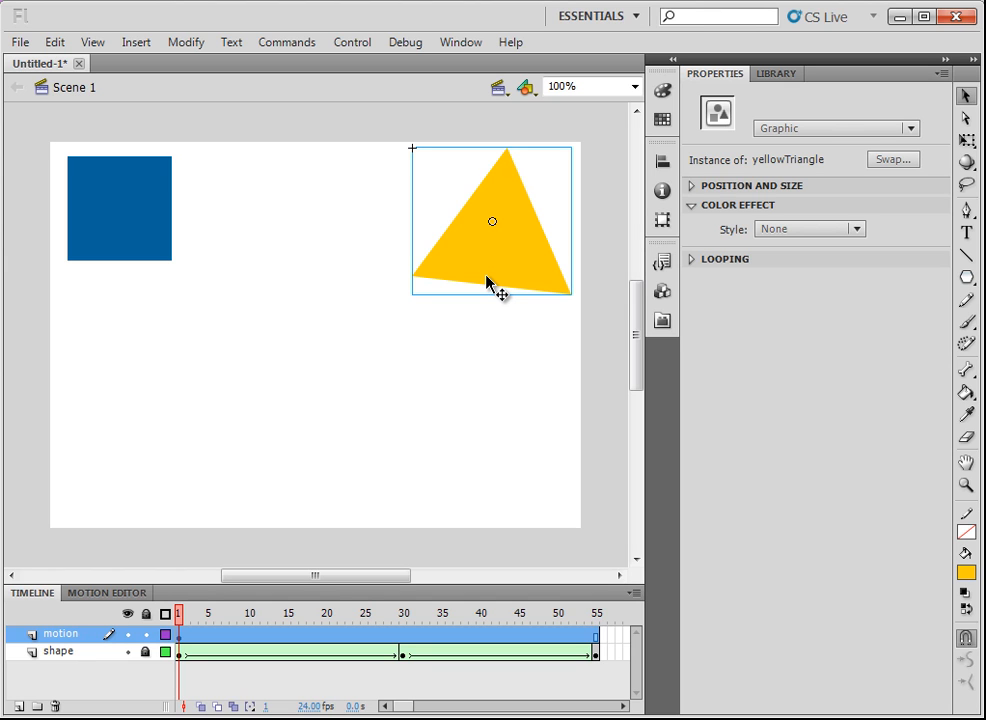
- Create a motion tween on the motion layer and move the triangle straight across to the stage's upper-left corner at frame 15
click(142, 46)
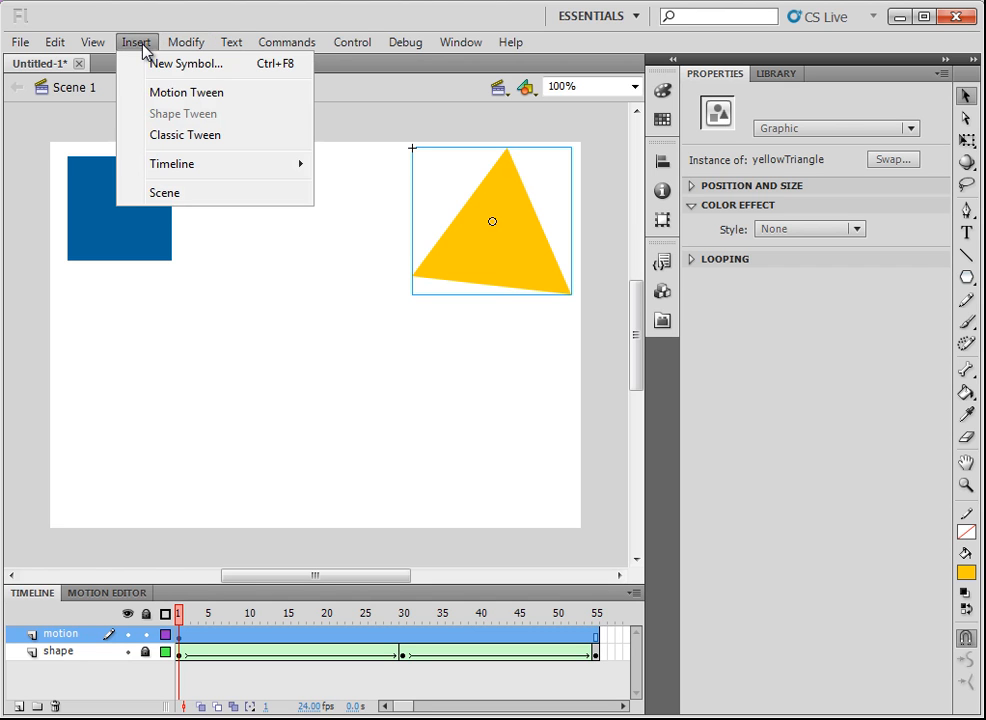
click(170, 92)
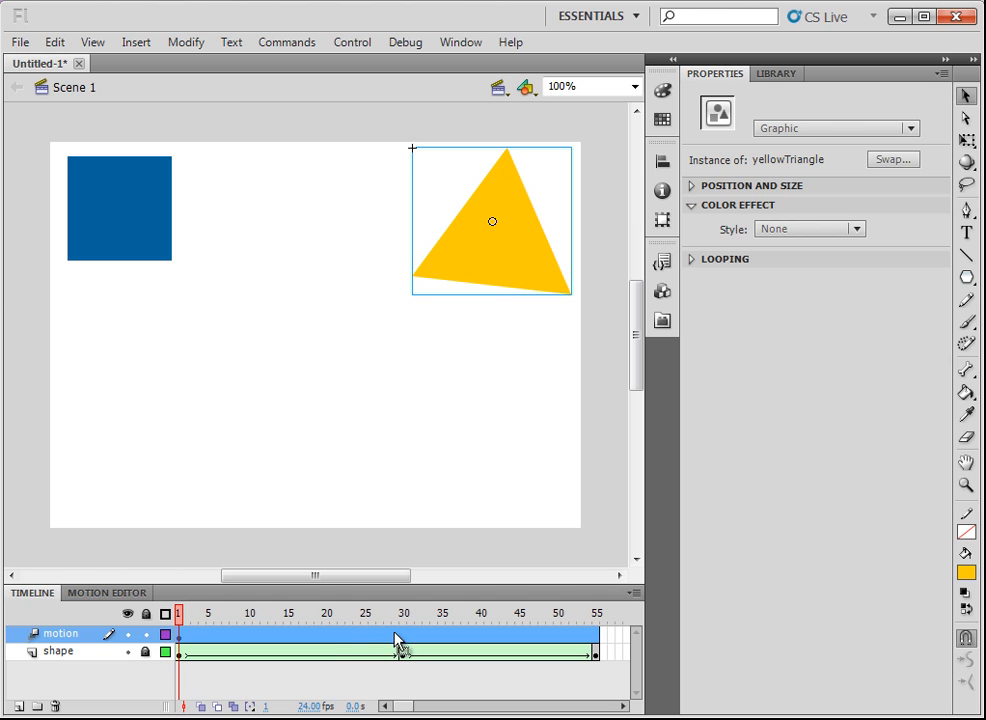
click(286, 640)
drag(500, 260, 140, 261)
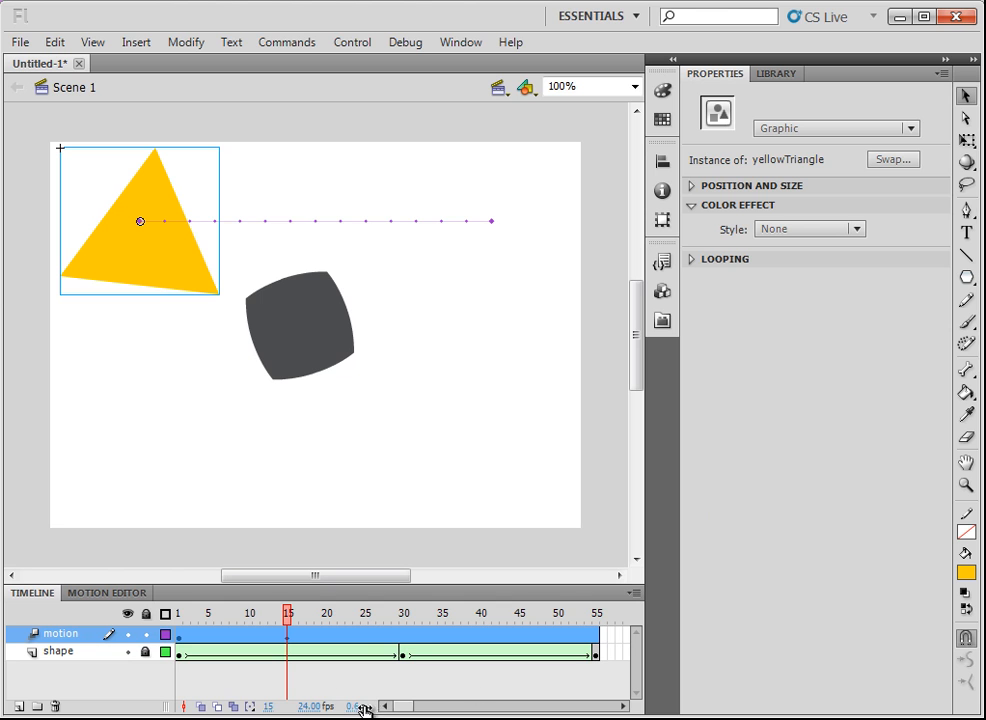
- Extend the motion path by moving the triangle to the stage's lower-left corner at frame 30, lower-right at frame 43 and upper-right at frame 55
click(403, 635)
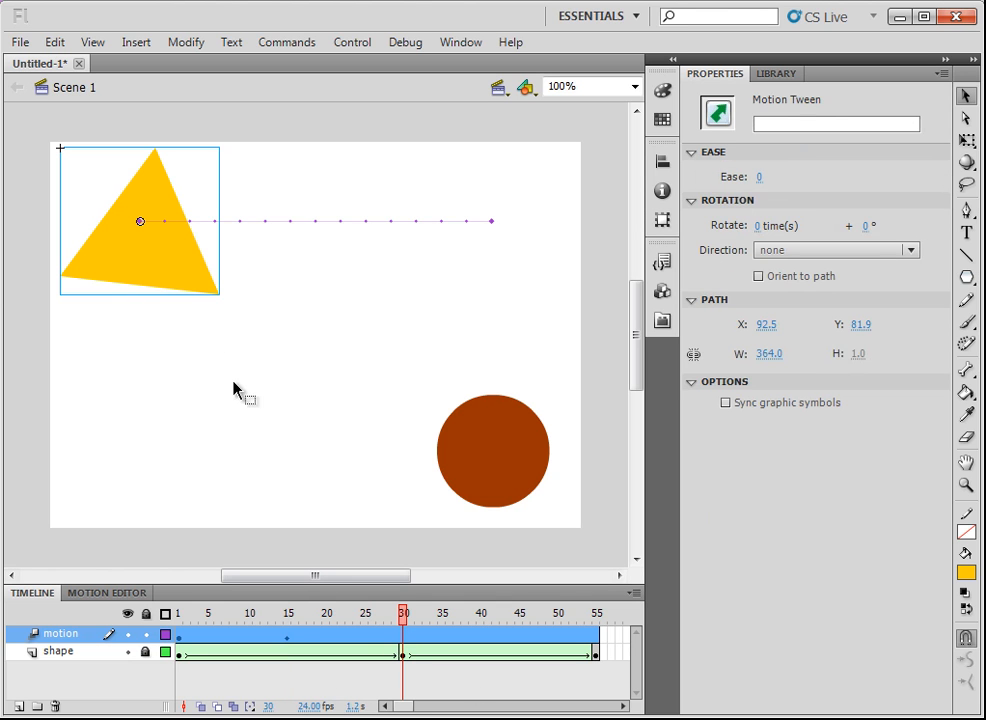
drag(158, 258, 159, 482)
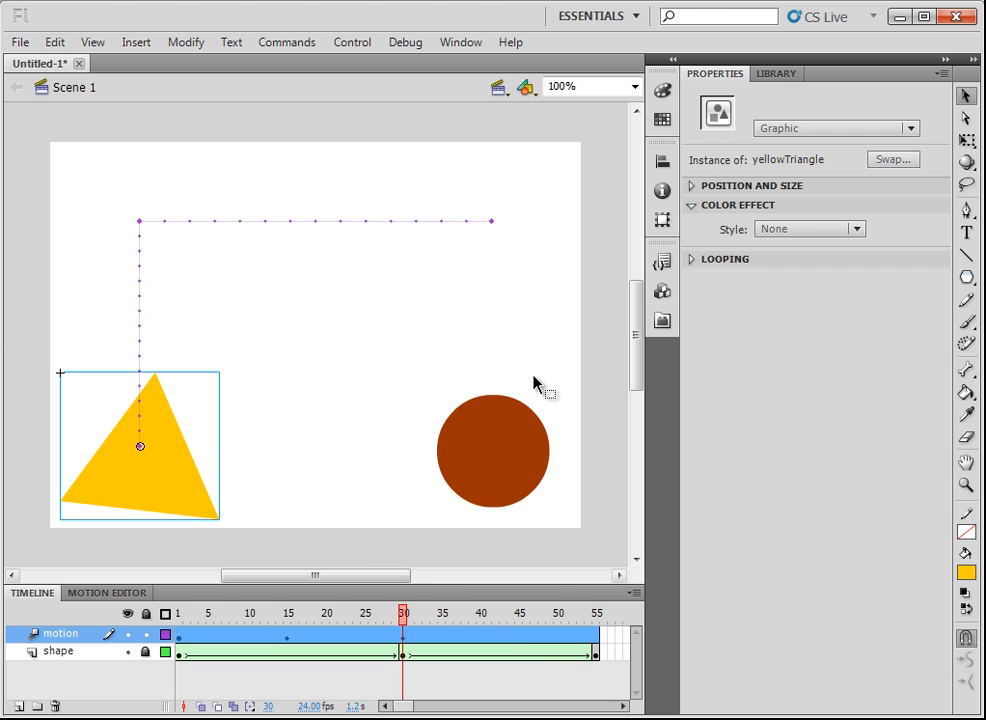
click(503, 641)
drag(170, 469, 520, 476)
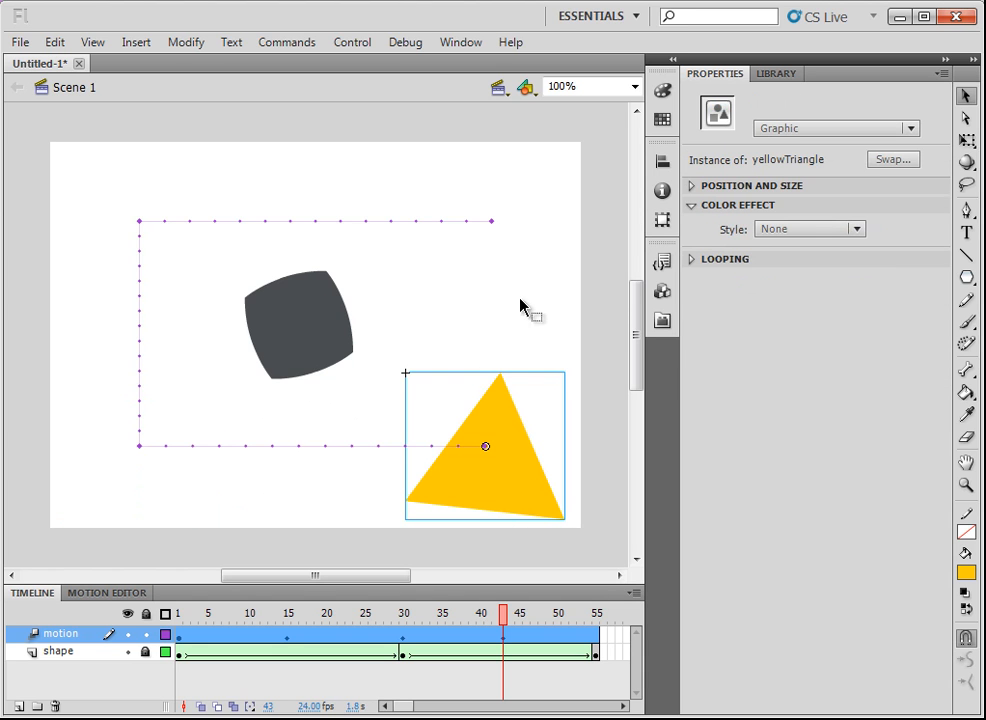
click(597, 640)
drag(521, 488, 525, 250)
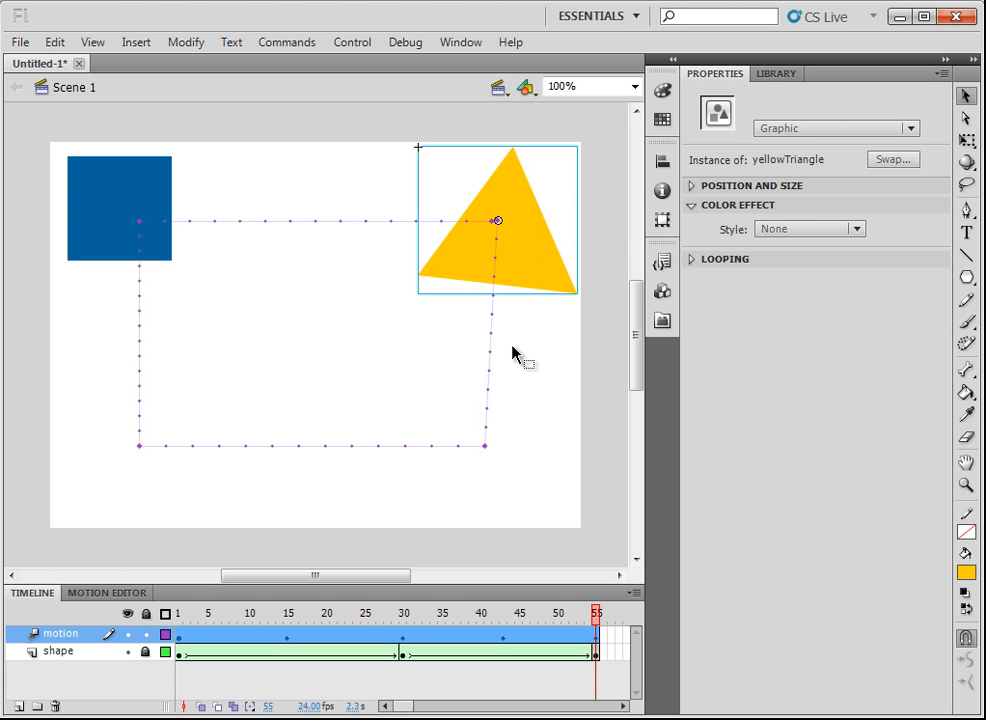
- Apply an Alpha color effect of 42% to the triangle at frame 1
click(178, 637)
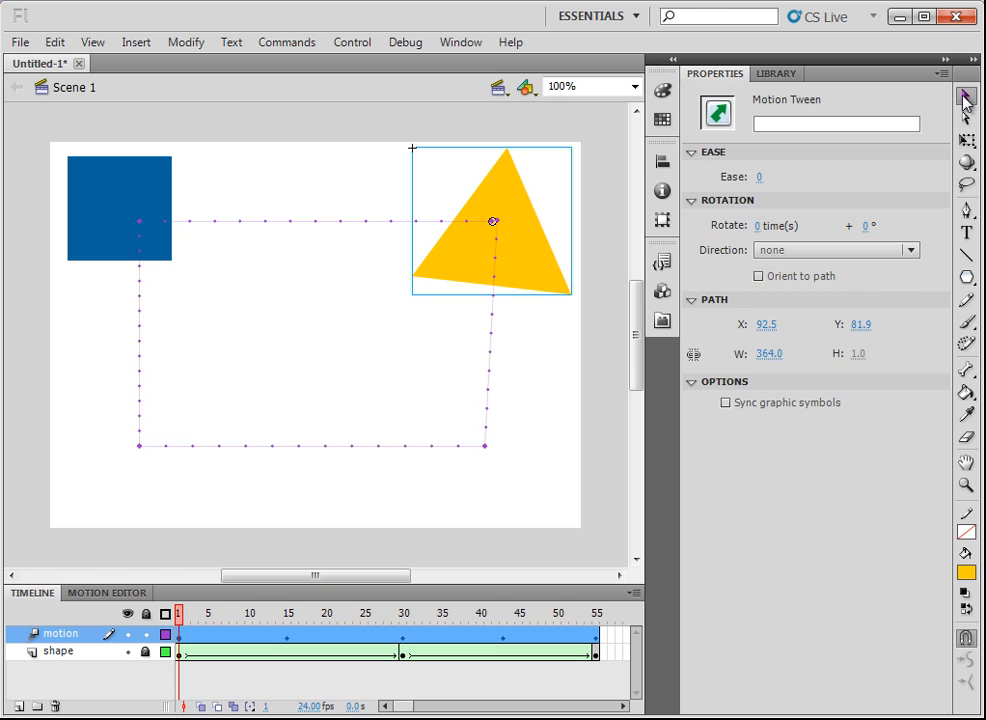
click(543, 280)
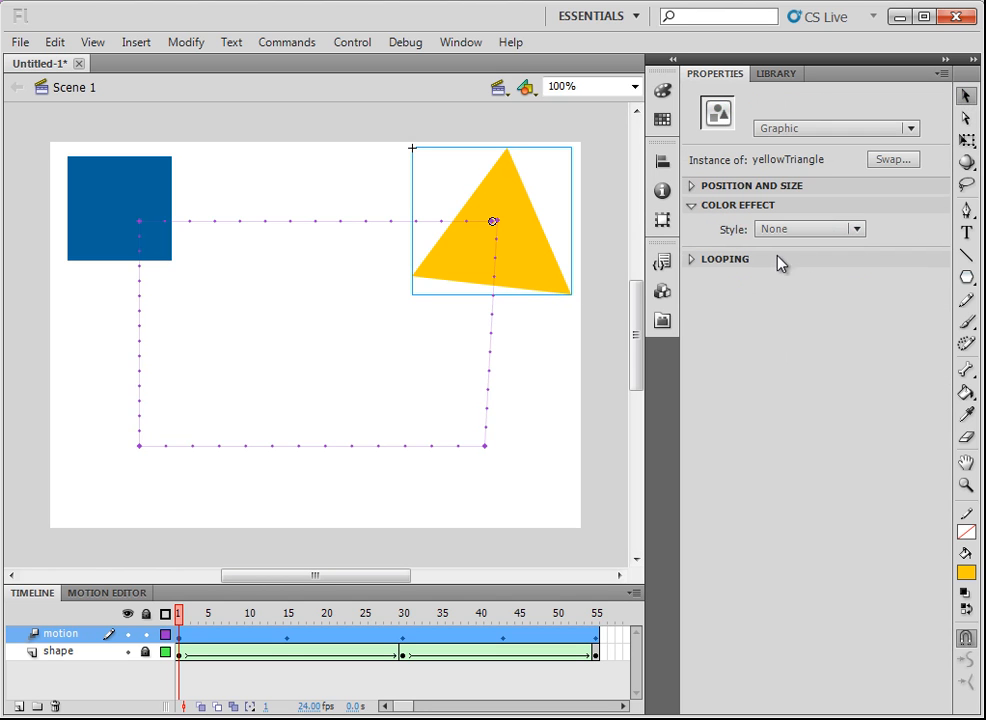
click(857, 231)
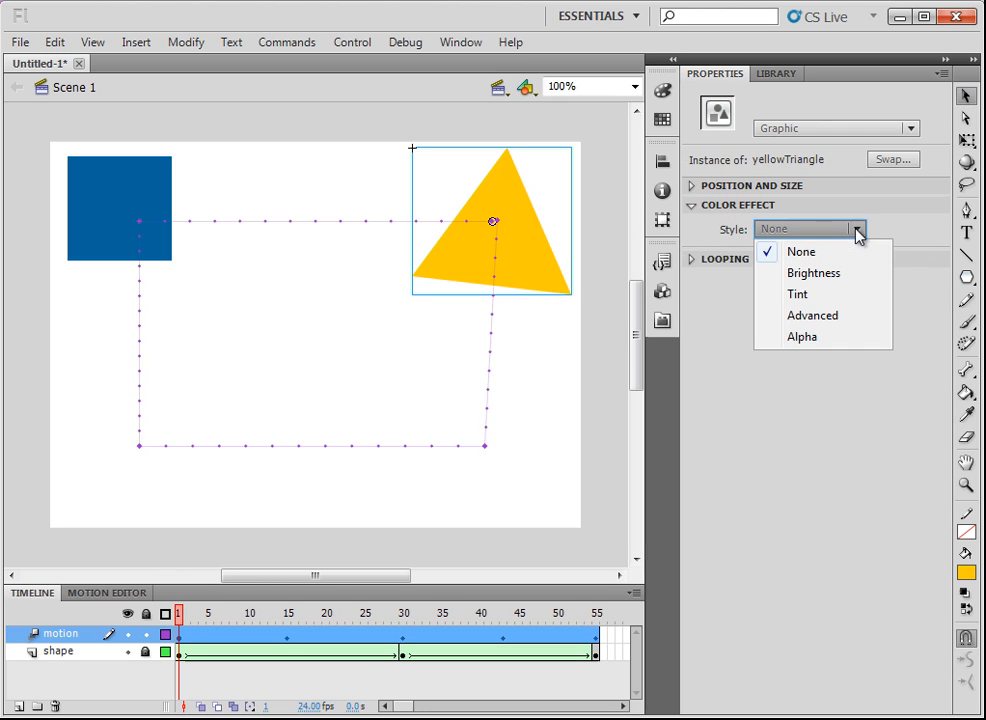
click(801, 337)
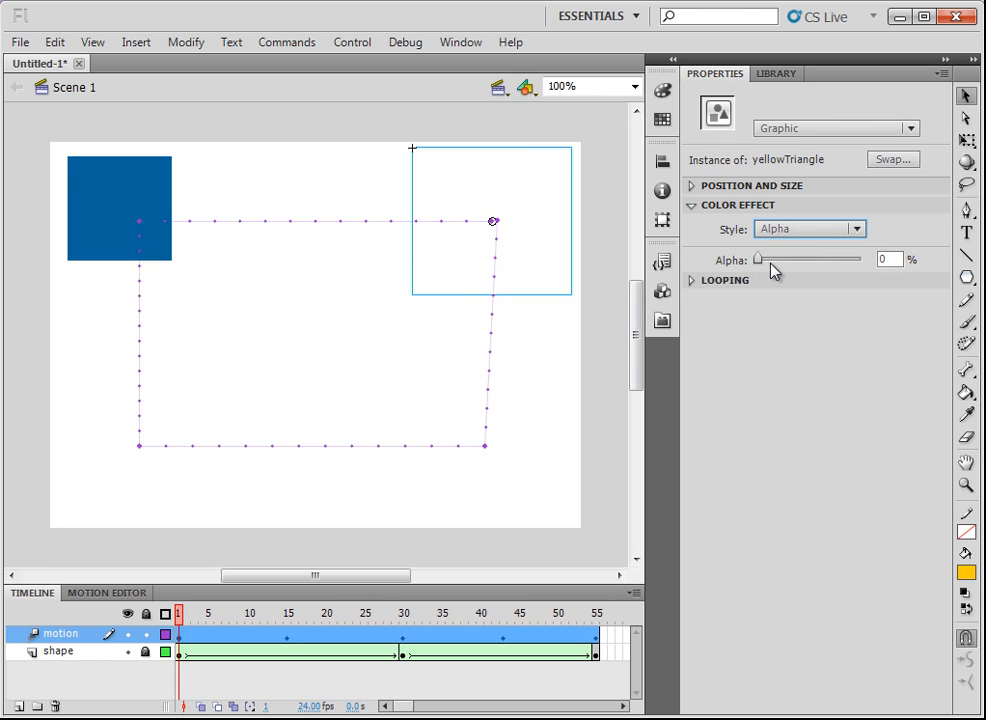
drag(761, 259, 791, 258)
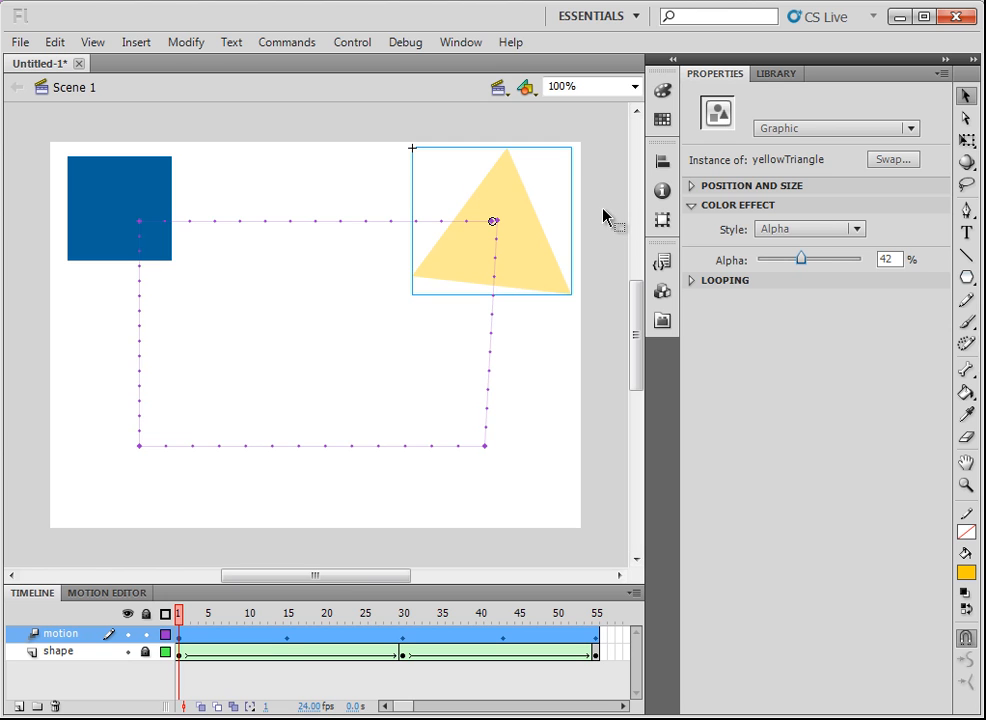
- Set the triangle's alpha to 99% at frame 15 and 44% at frame 30
click(289, 640)
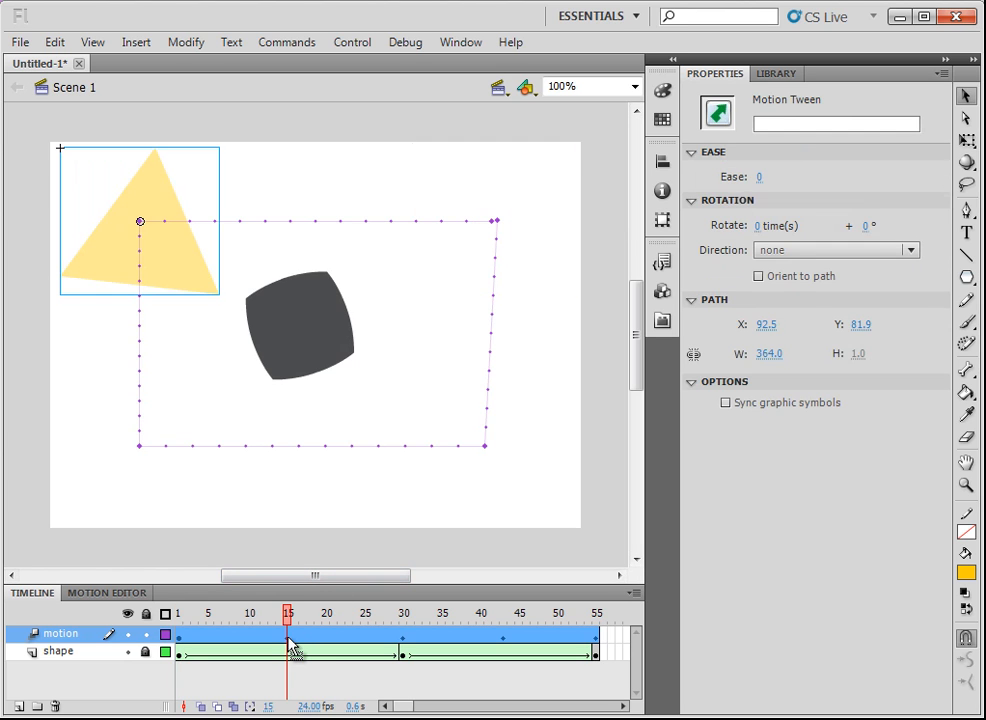
click(199, 267)
drag(803, 258, 861, 260)
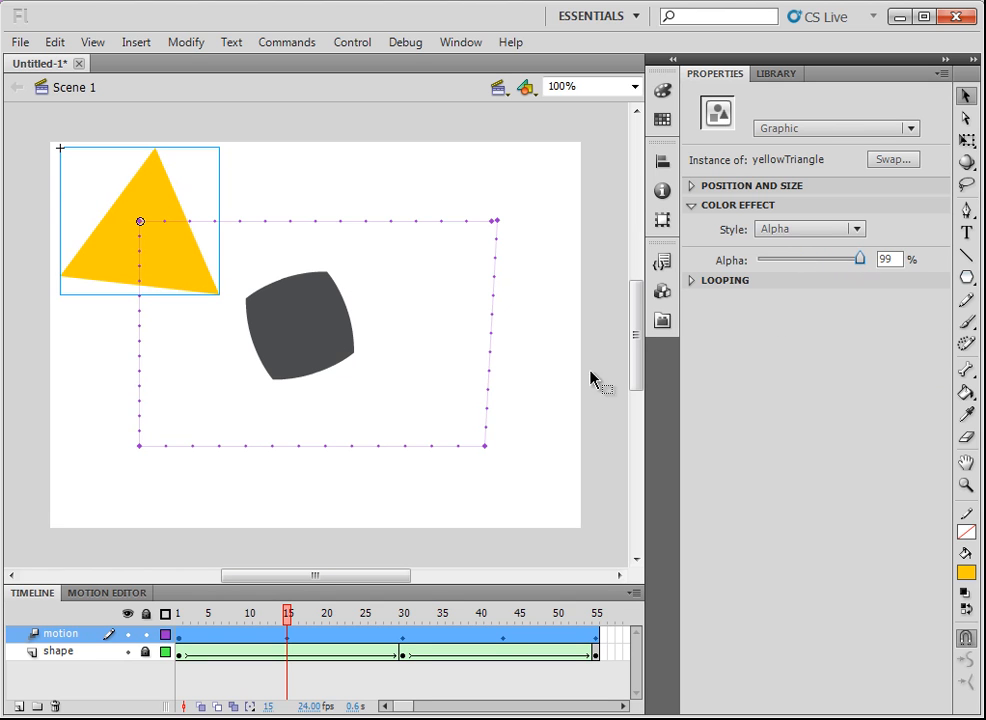
click(403, 640)
click(187, 500)
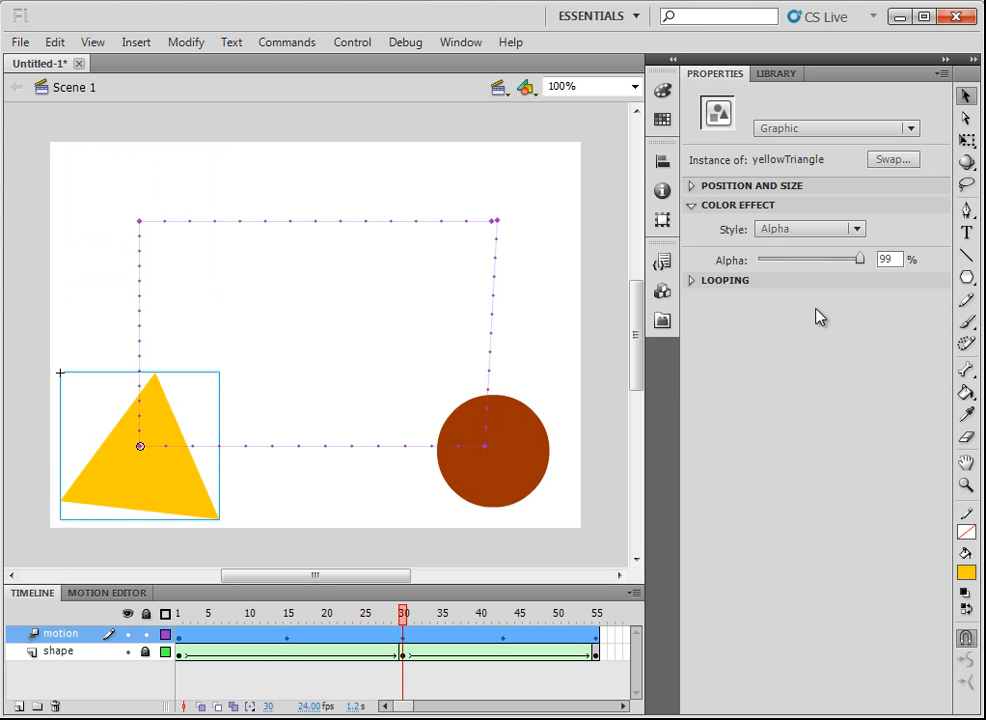
drag(861, 260, 803, 262)
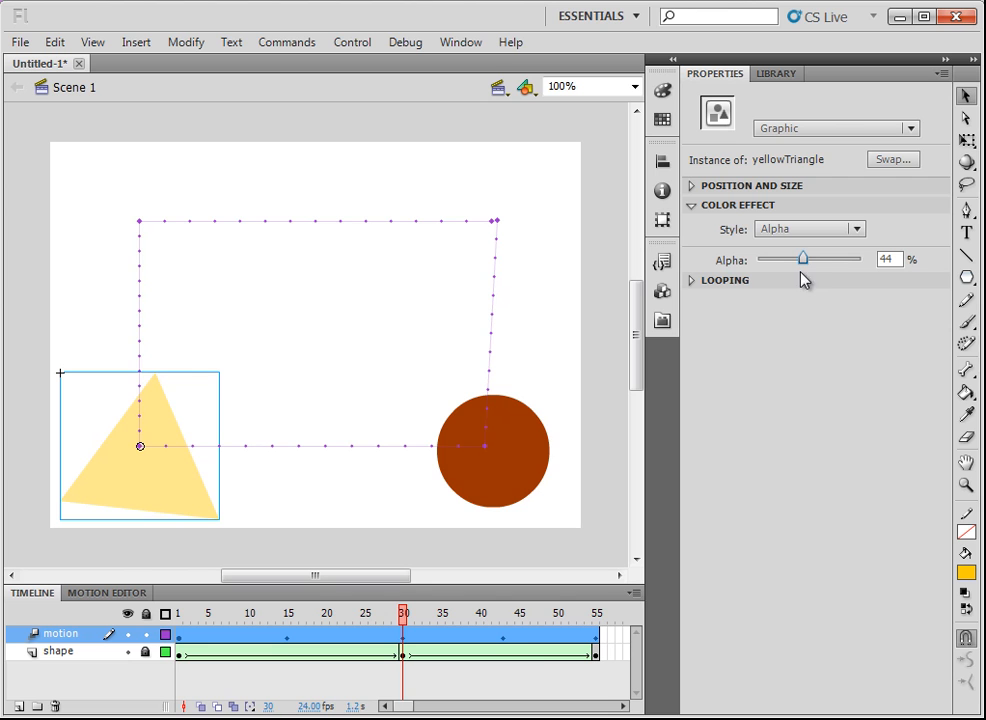
- Set the triangle's alpha to 100% at frame 43
click(504, 641)
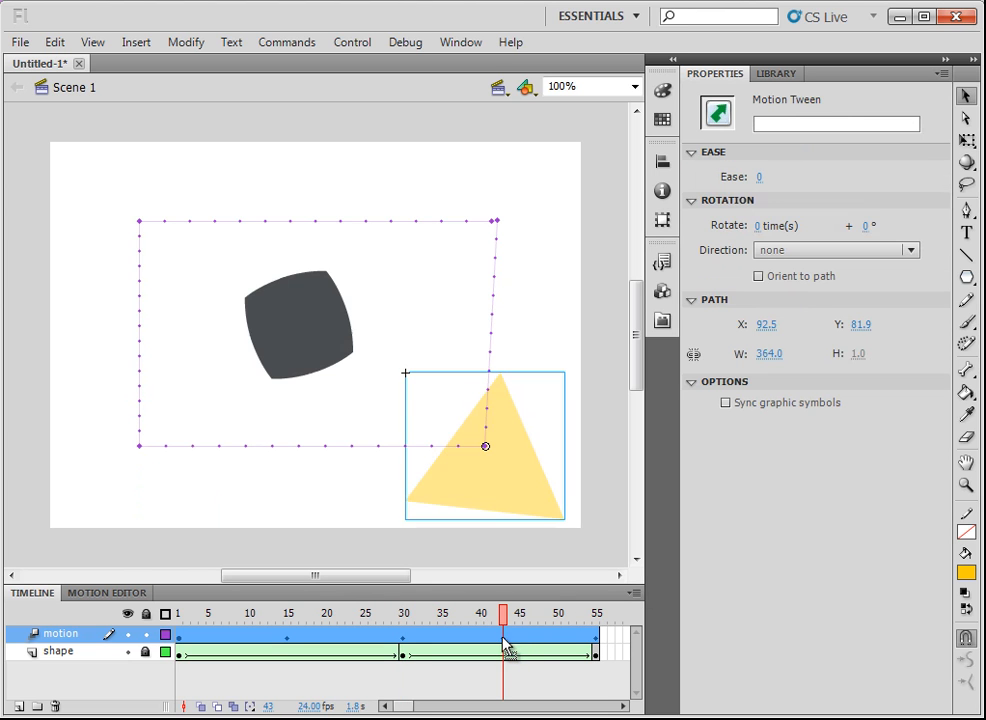
click(524, 497)
drag(803, 262, 868, 262)
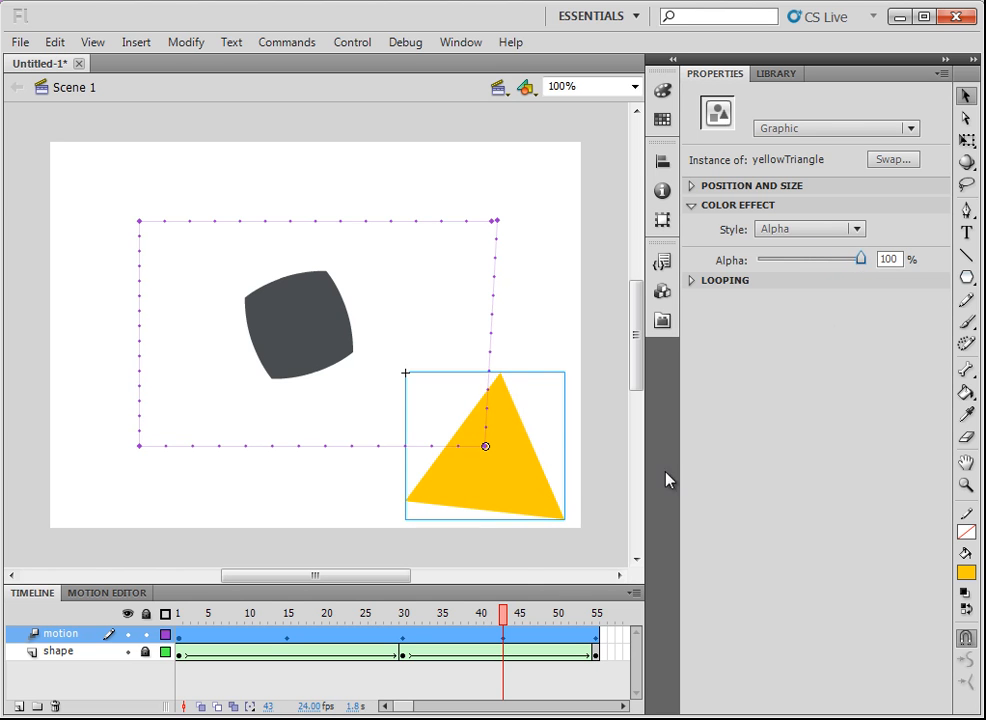
- Check the triangle's alpha at frame 1 and set its alpha at frame 55 to the same 42%
click(598, 638)
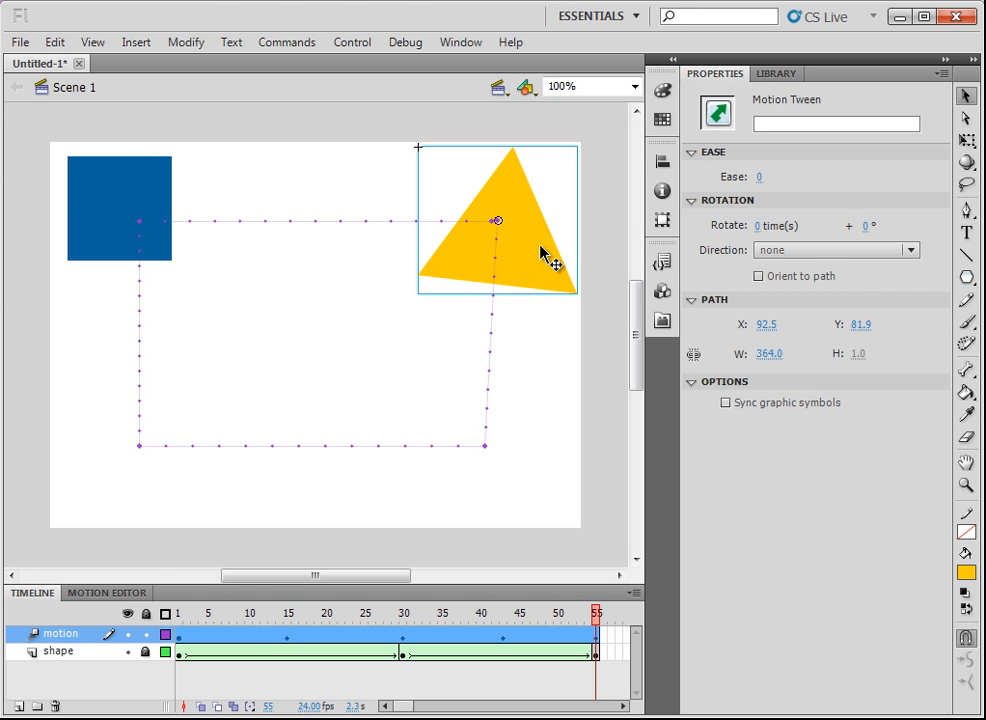
click(181, 641)
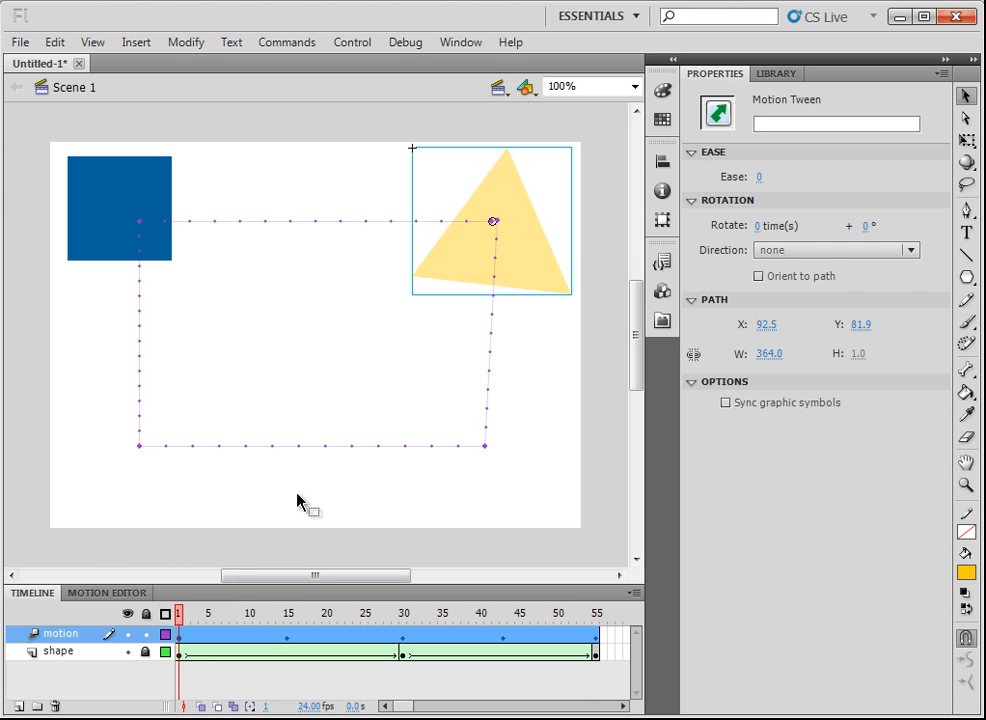
click(547, 290)
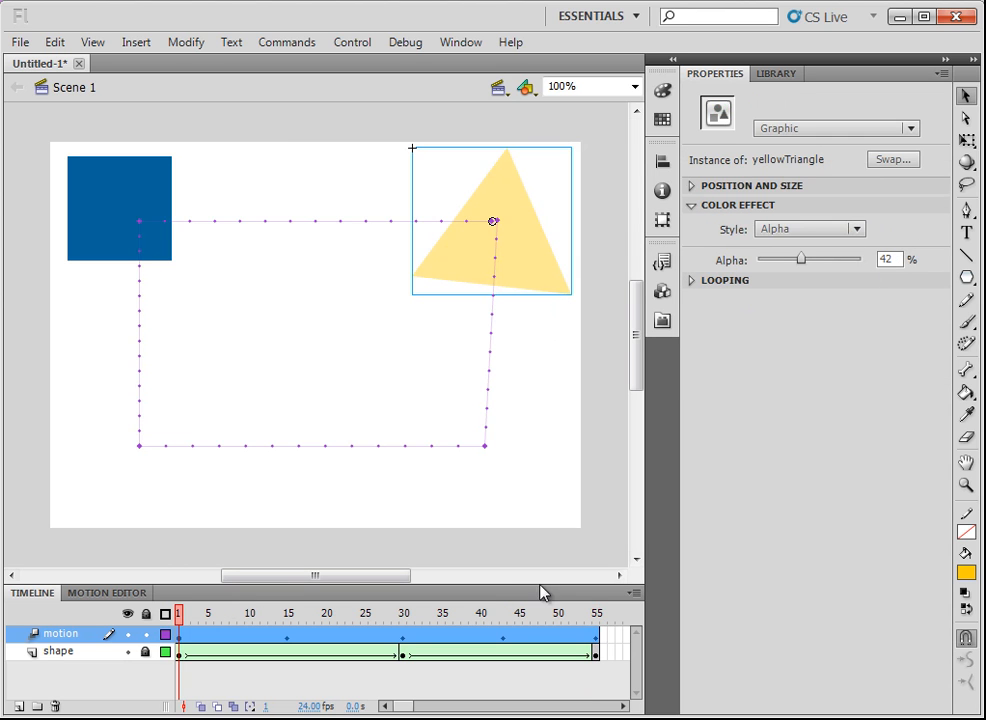
click(597, 641)
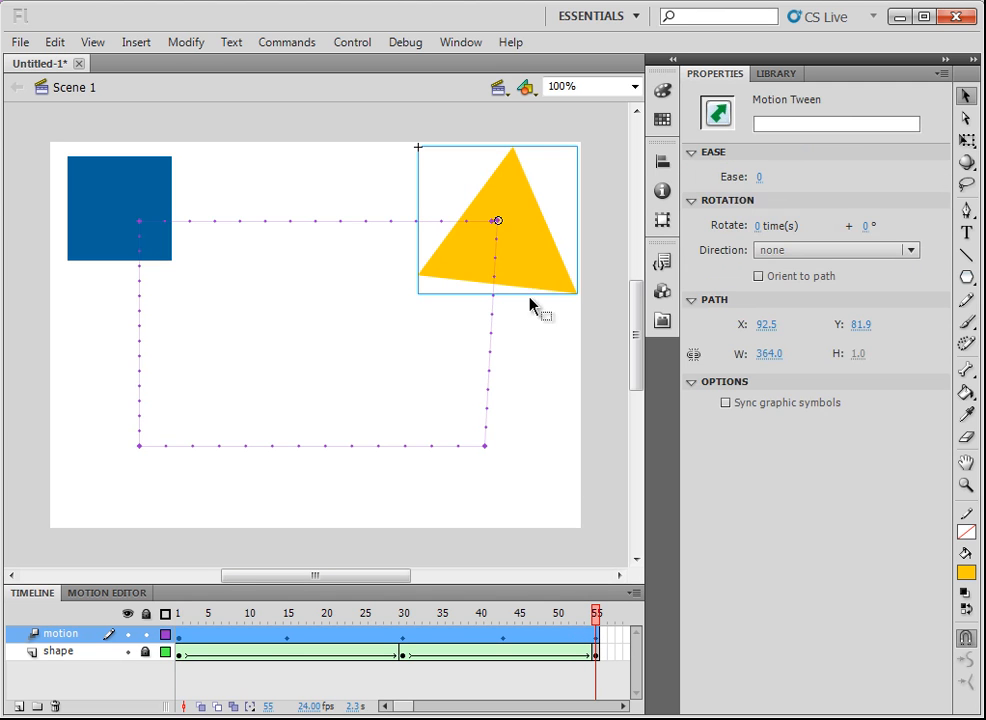
click(528, 266)
click(885, 259)
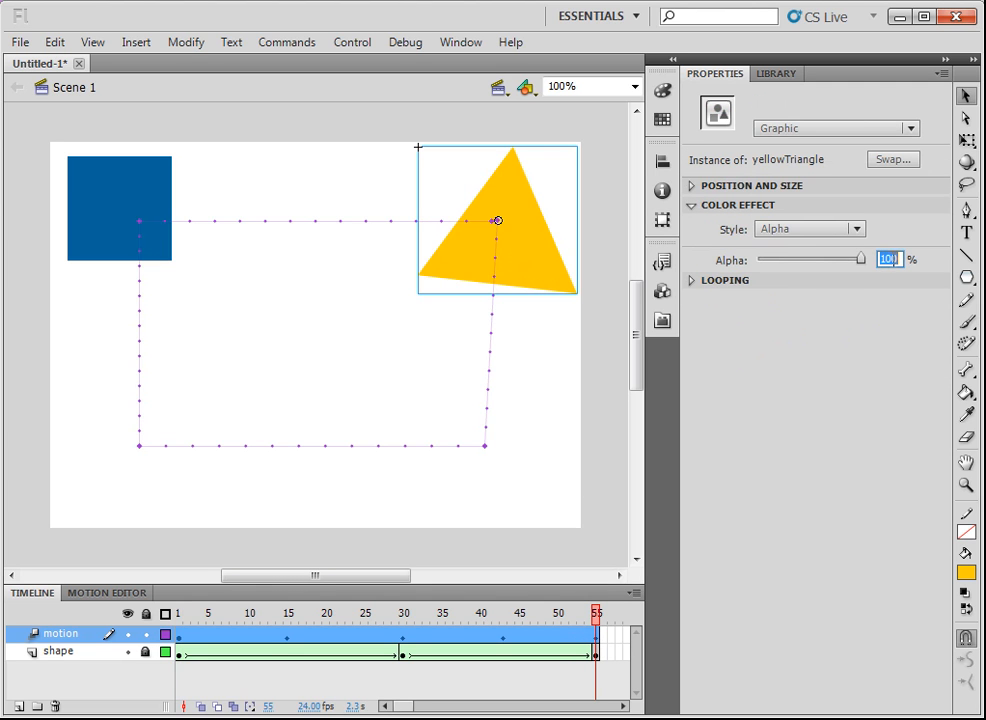
text(42)
key(Return)
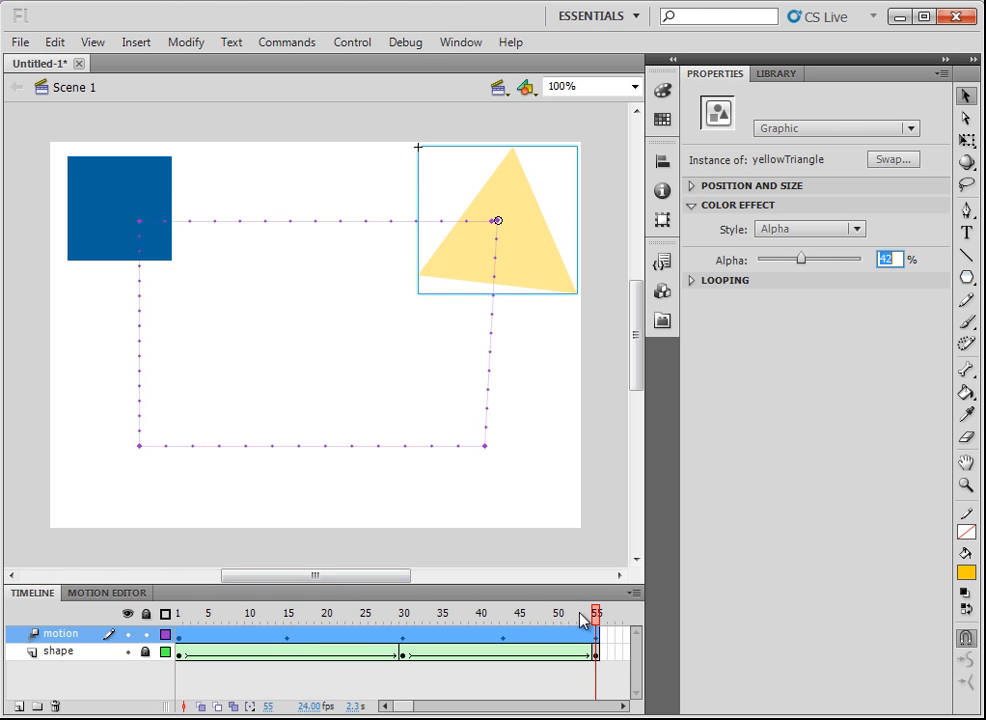
- Rewind the timeline to frame 1 and play the animation to preview both tweens
drag(598, 615, 167, 632)
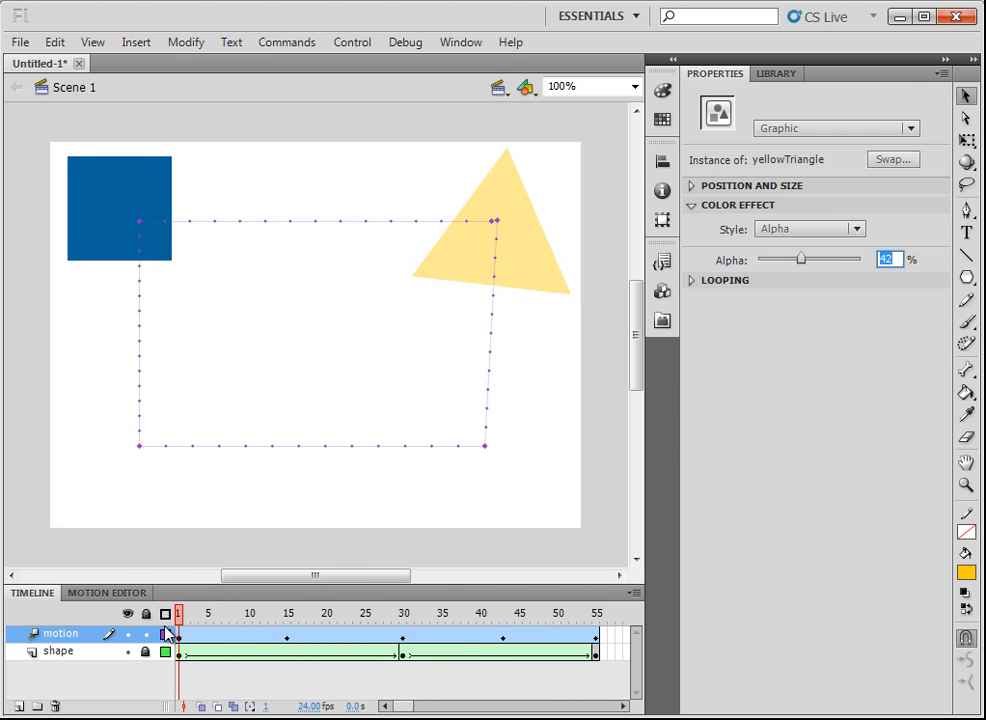
key(Return)
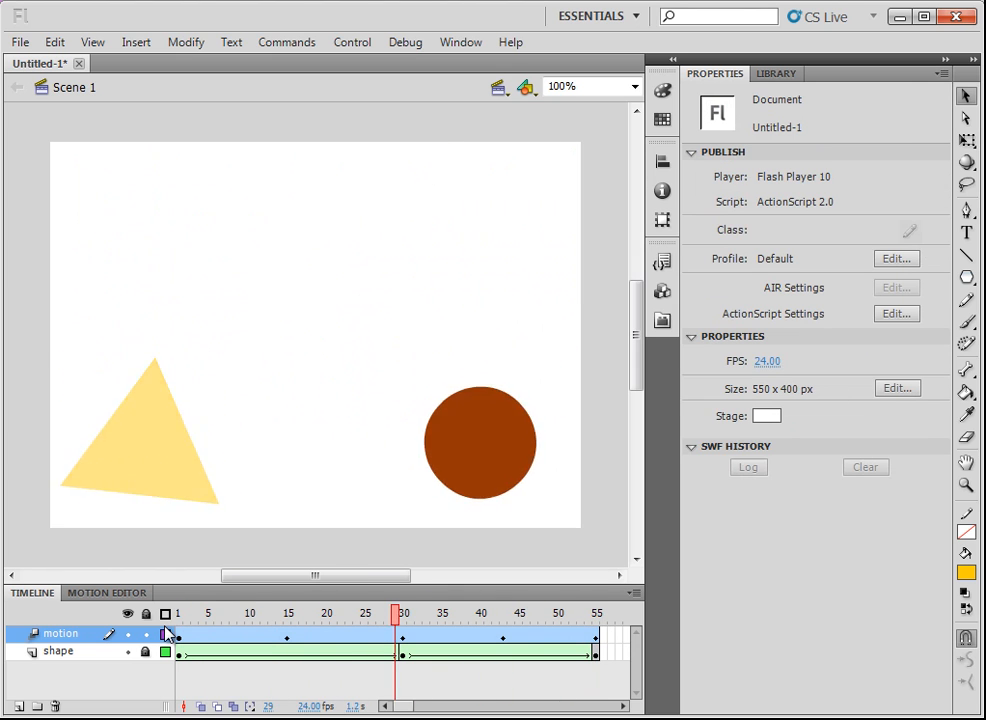